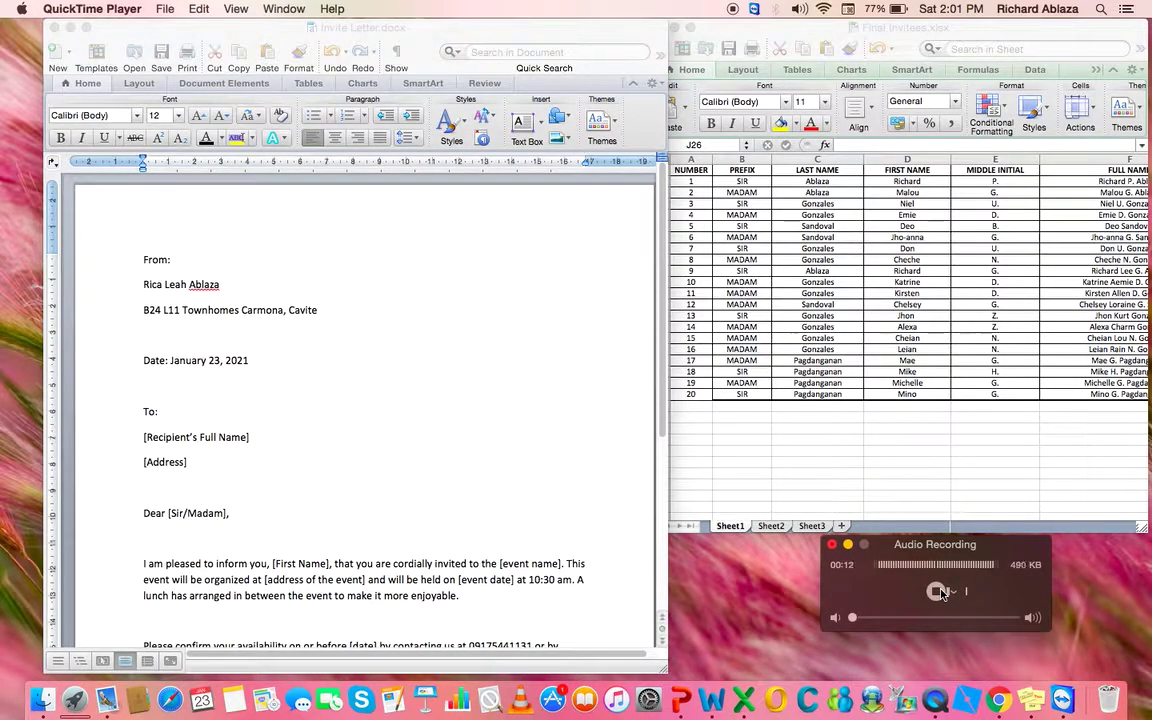
# Open the Mail Merge Manager for Invite Letter.docx and set the document type to Form Letters
pyautogui.click(607, 512)
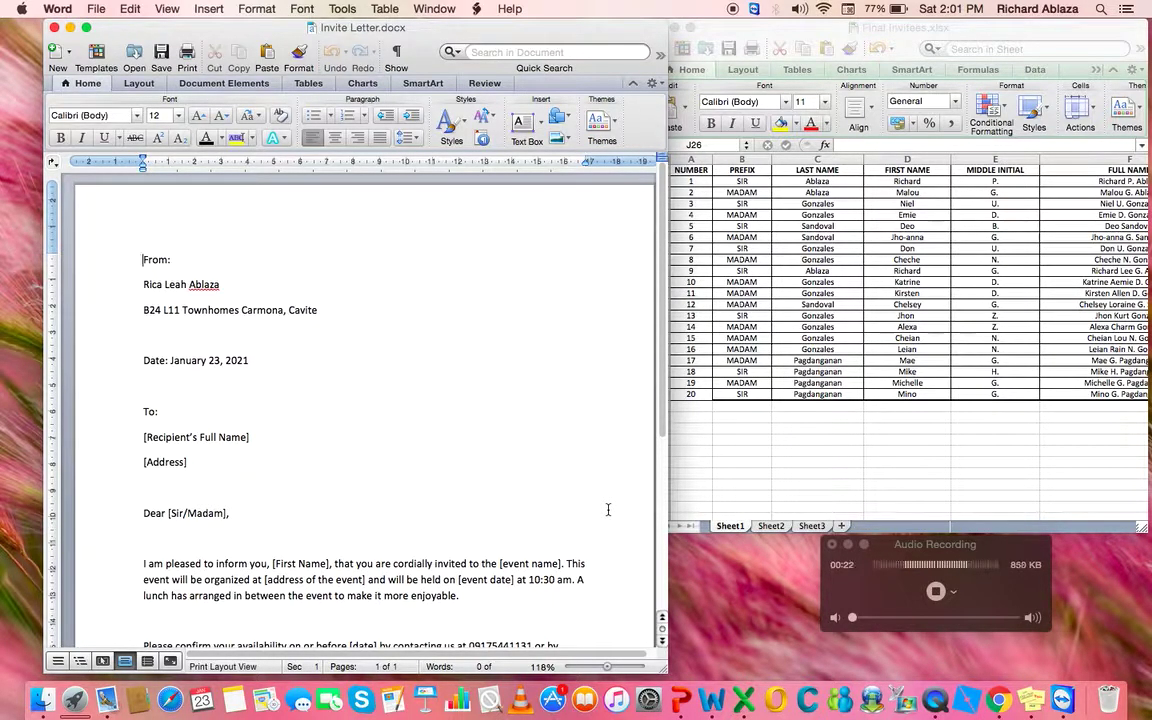
pyautogui.click(863, 300)
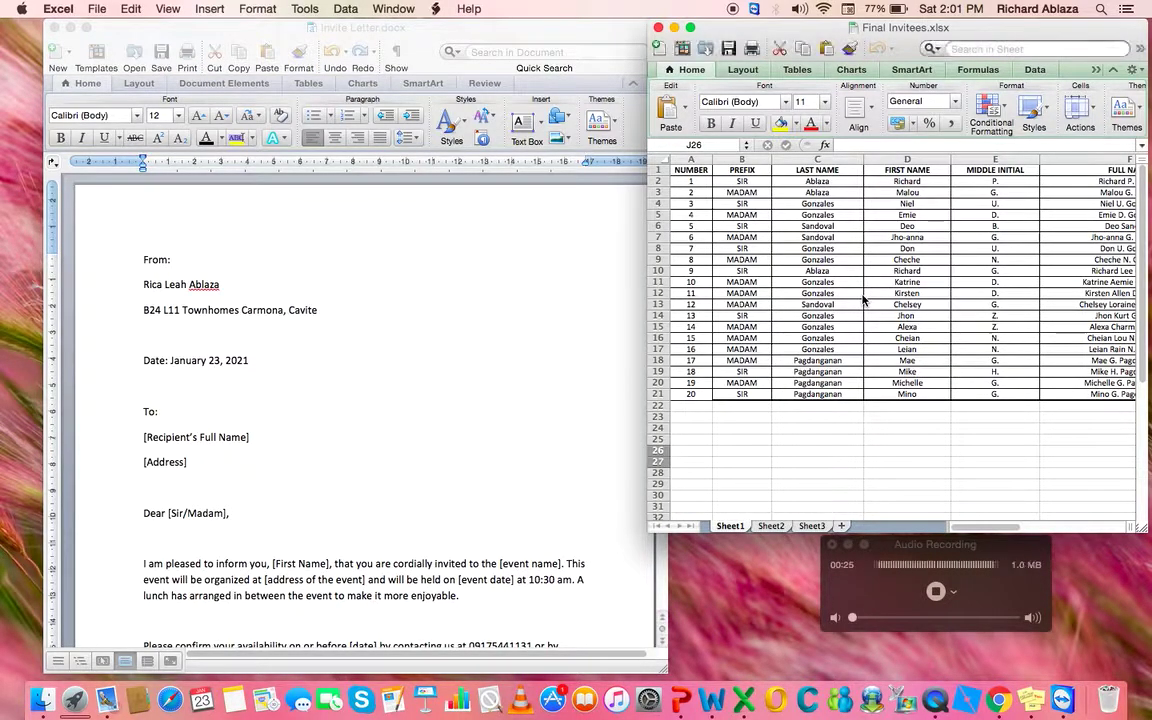
pyautogui.click(510, 351)
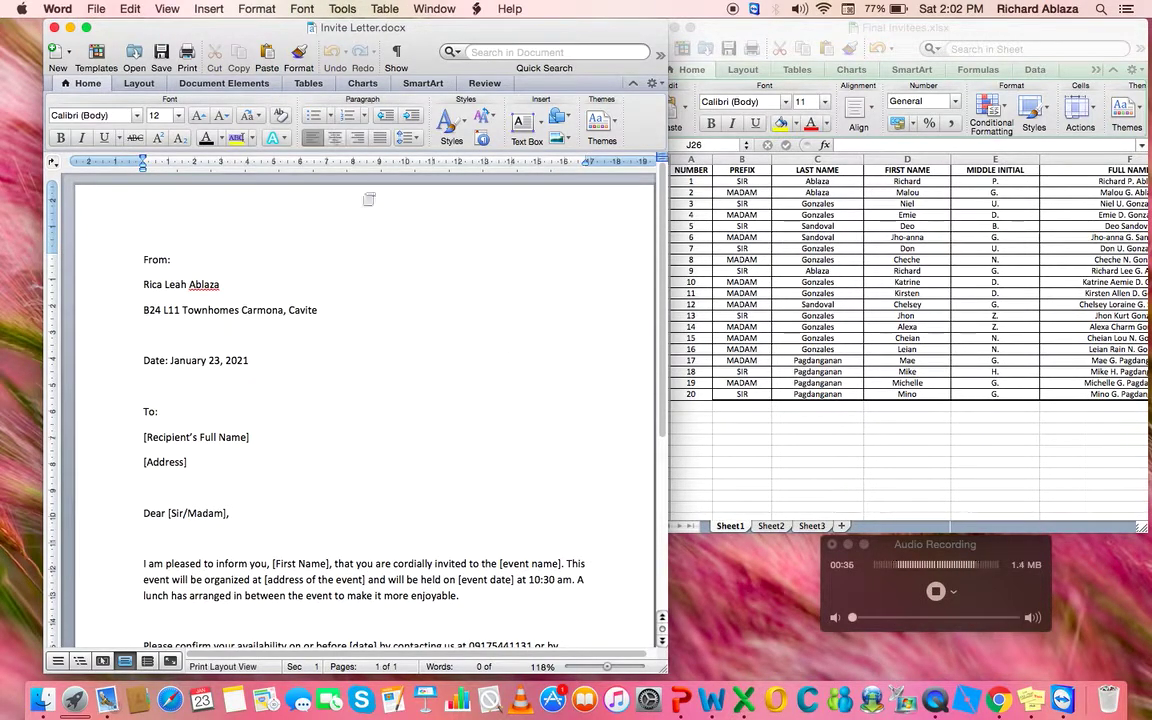
pyautogui.click(338, 8)
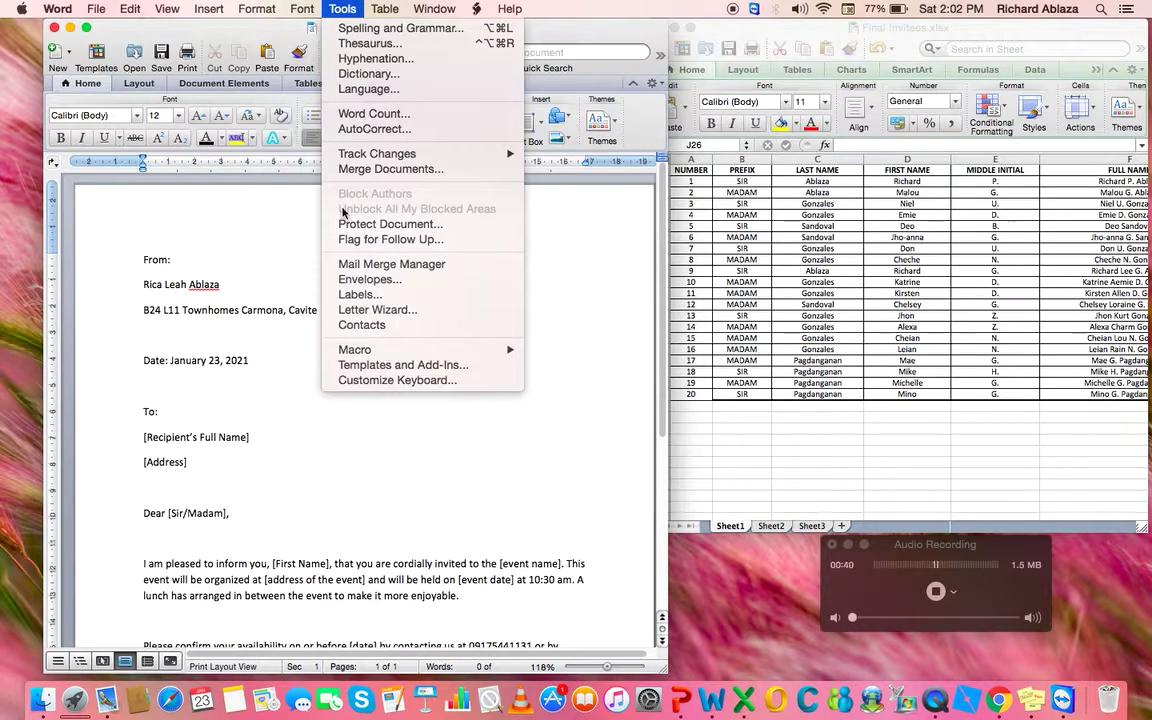
pyautogui.click(450, 266)
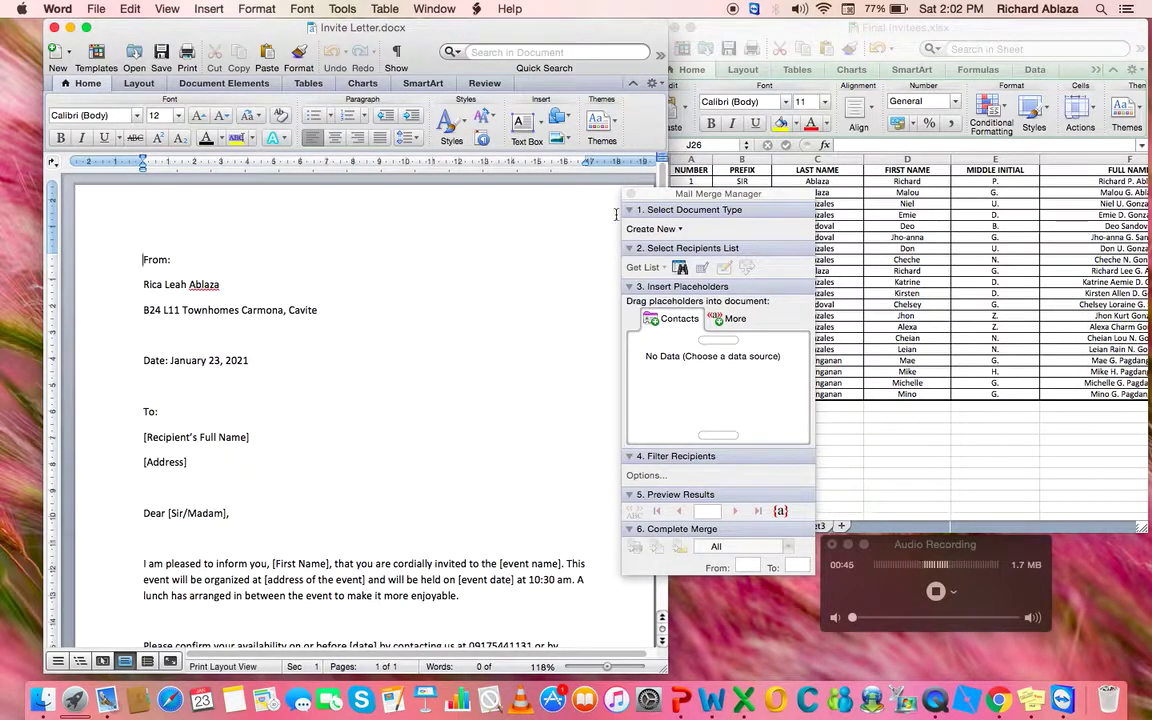
pyautogui.click(680, 230)
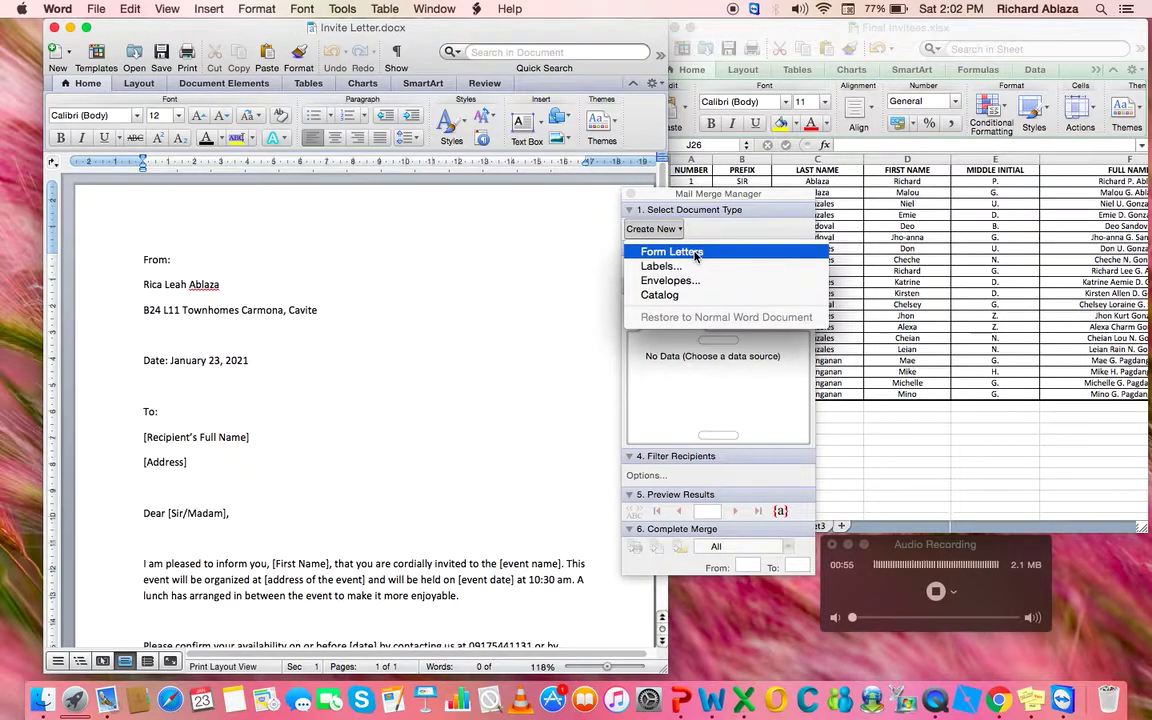
pyautogui.click(695, 256)
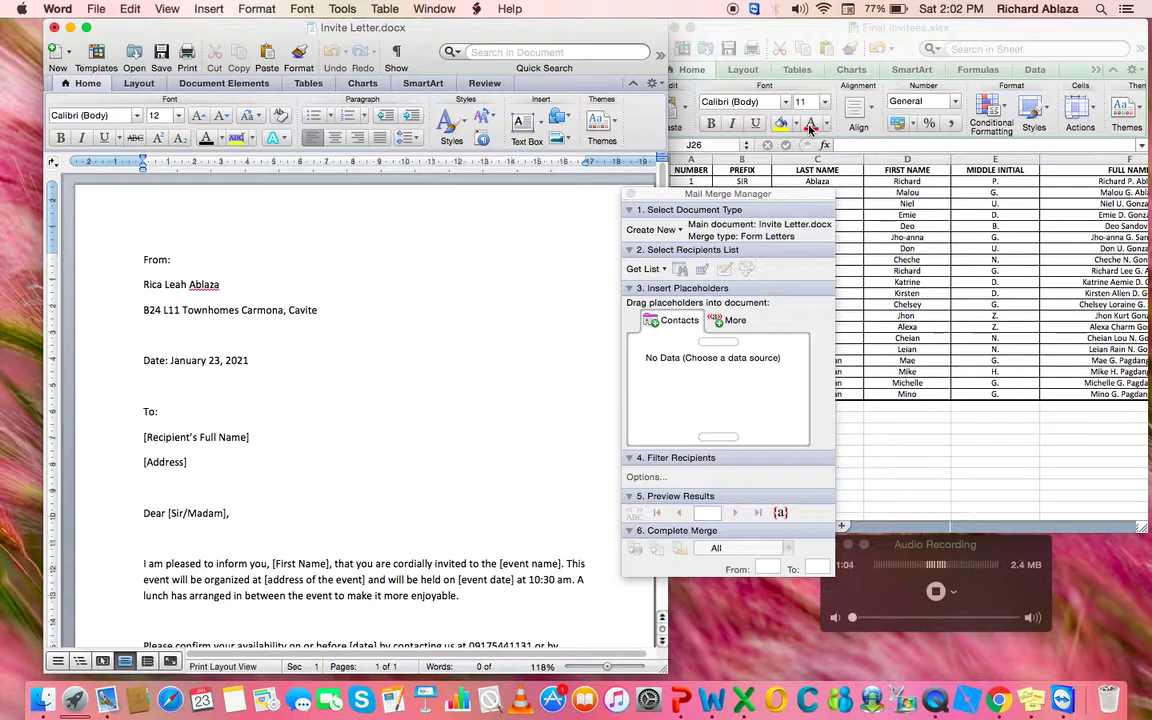
# Load the Final Invitees workbook from the Desktop as the recipients list, using the entire worksheet of Sheet1
pyautogui.click(643, 269)
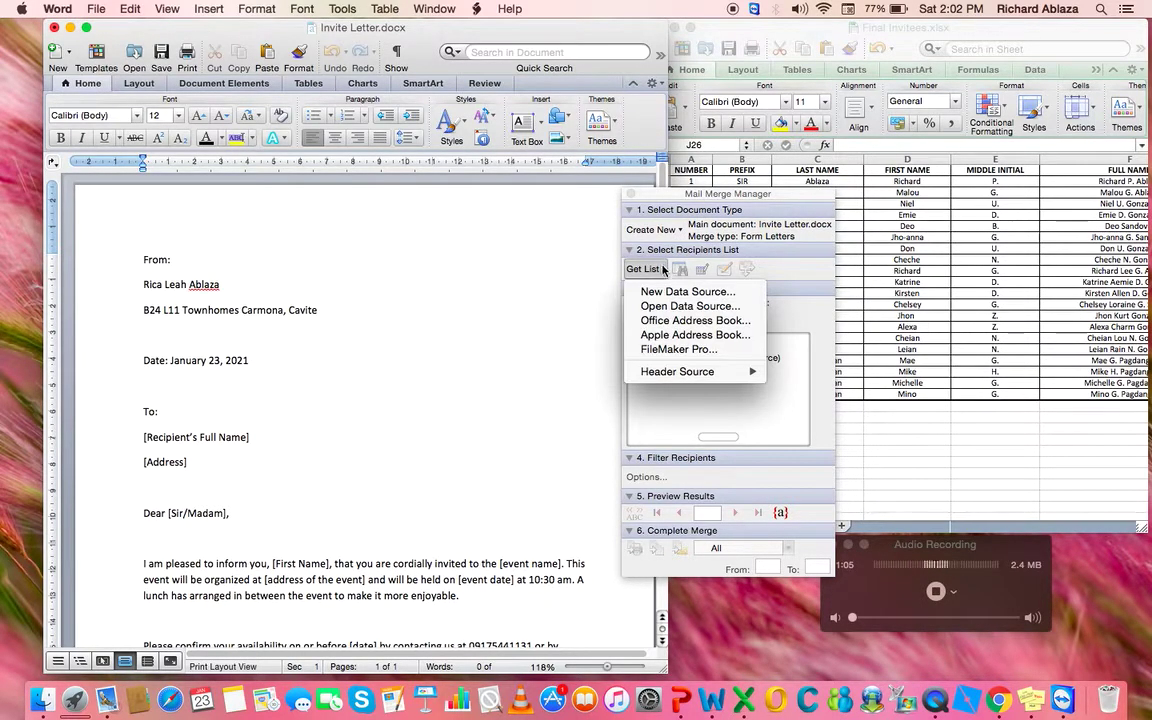
pyautogui.click(698, 312)
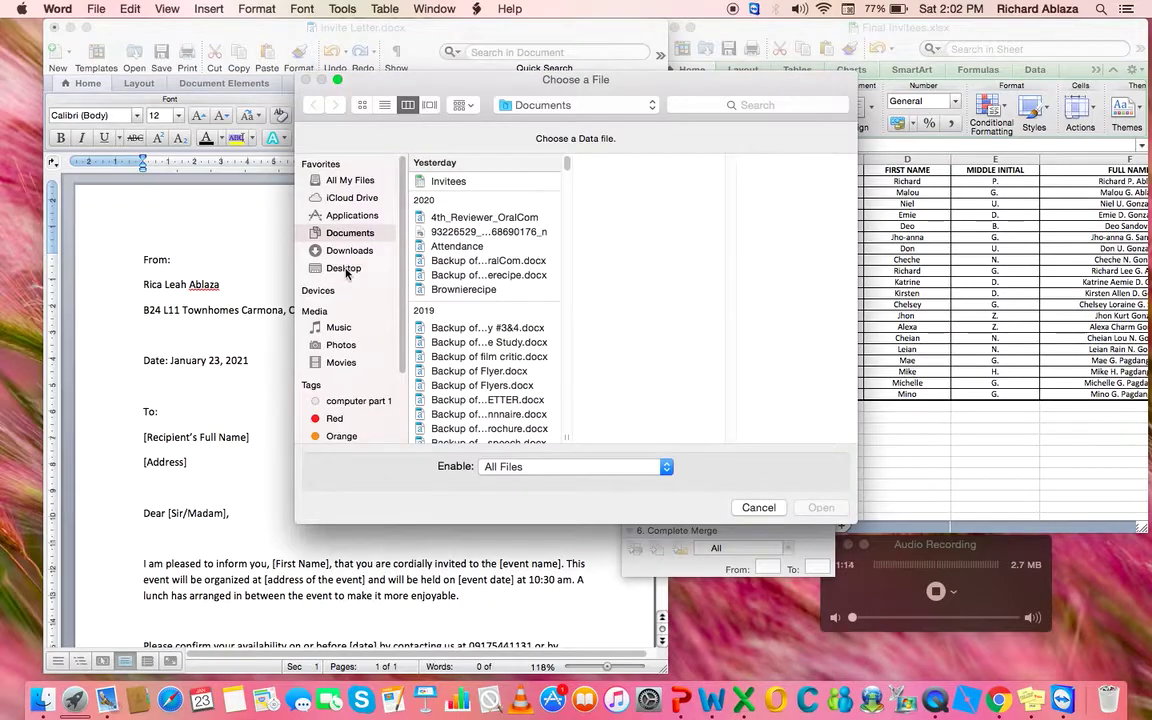
pyautogui.click(344, 269)
pyautogui.click(461, 183)
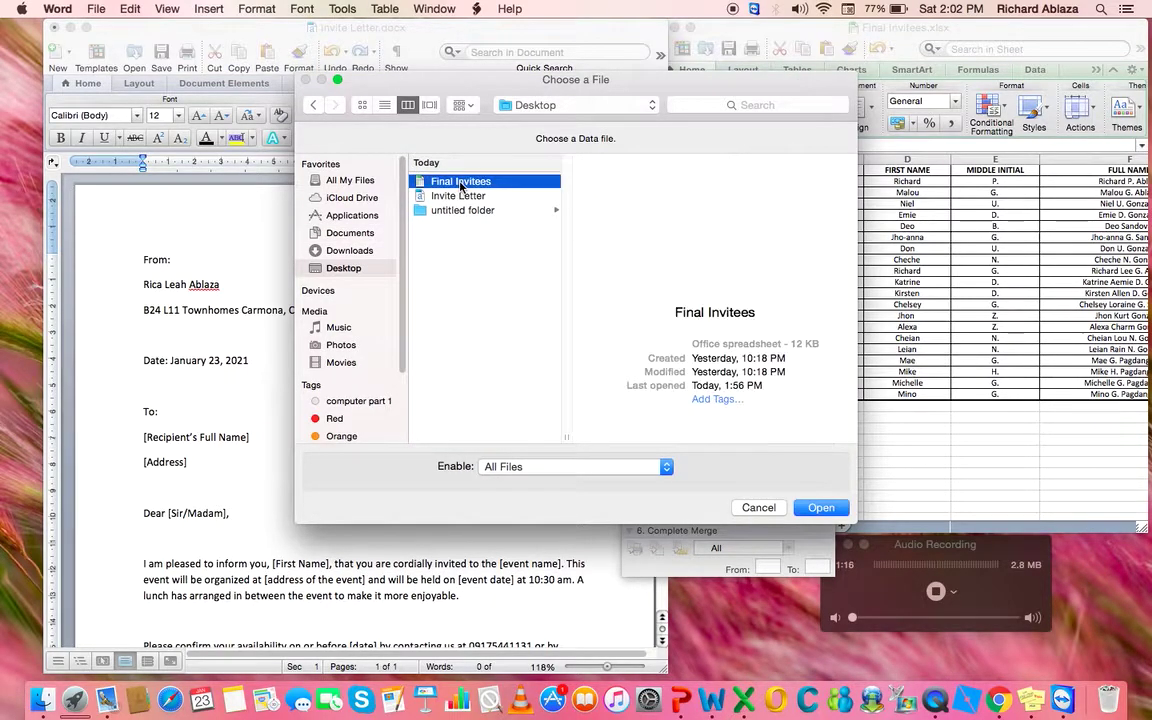
pyautogui.click(822, 508)
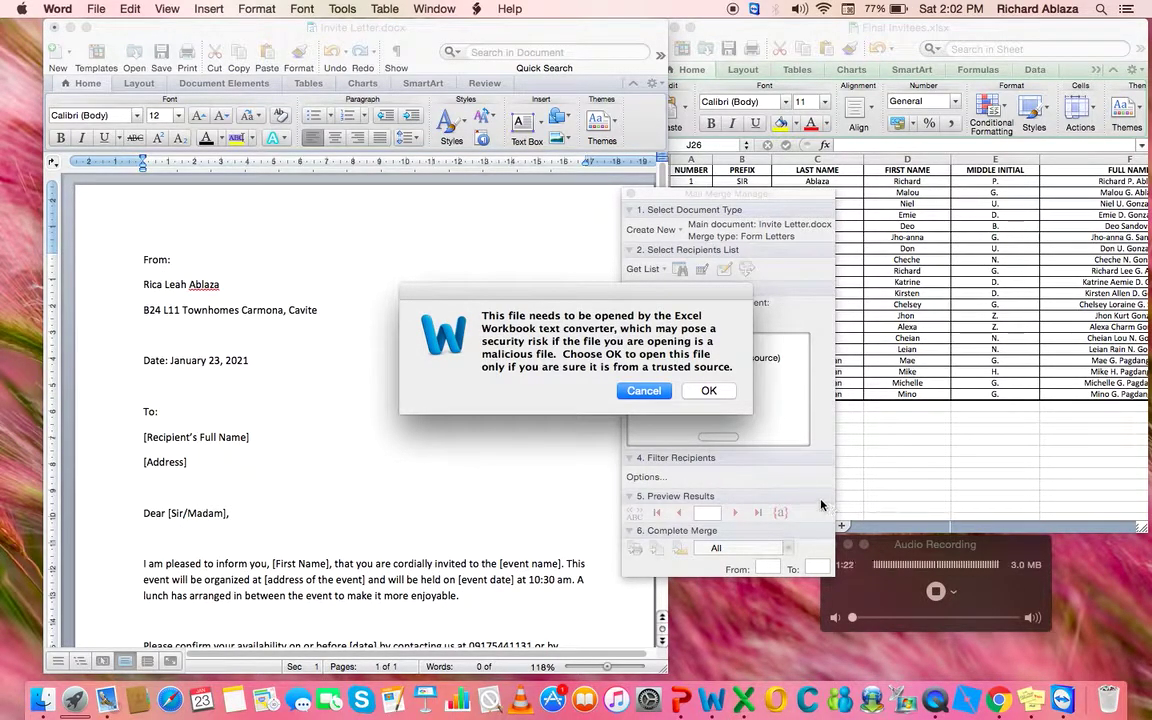
pyautogui.click(722, 390)
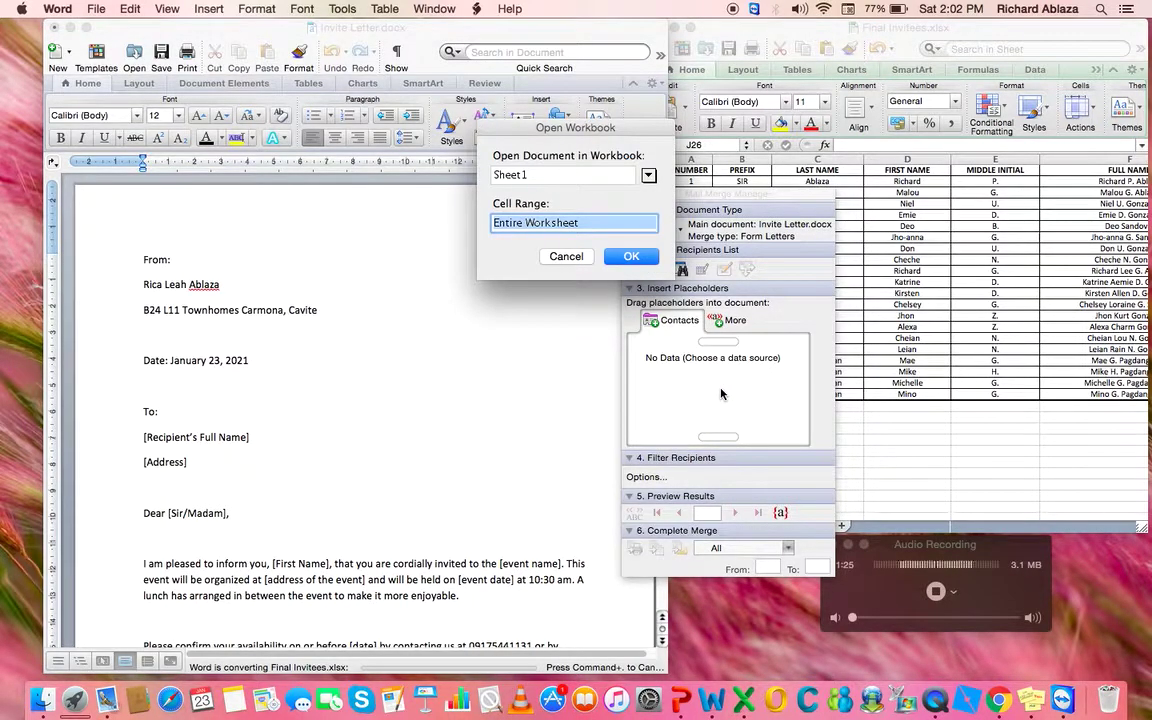
pyautogui.click(630, 258)
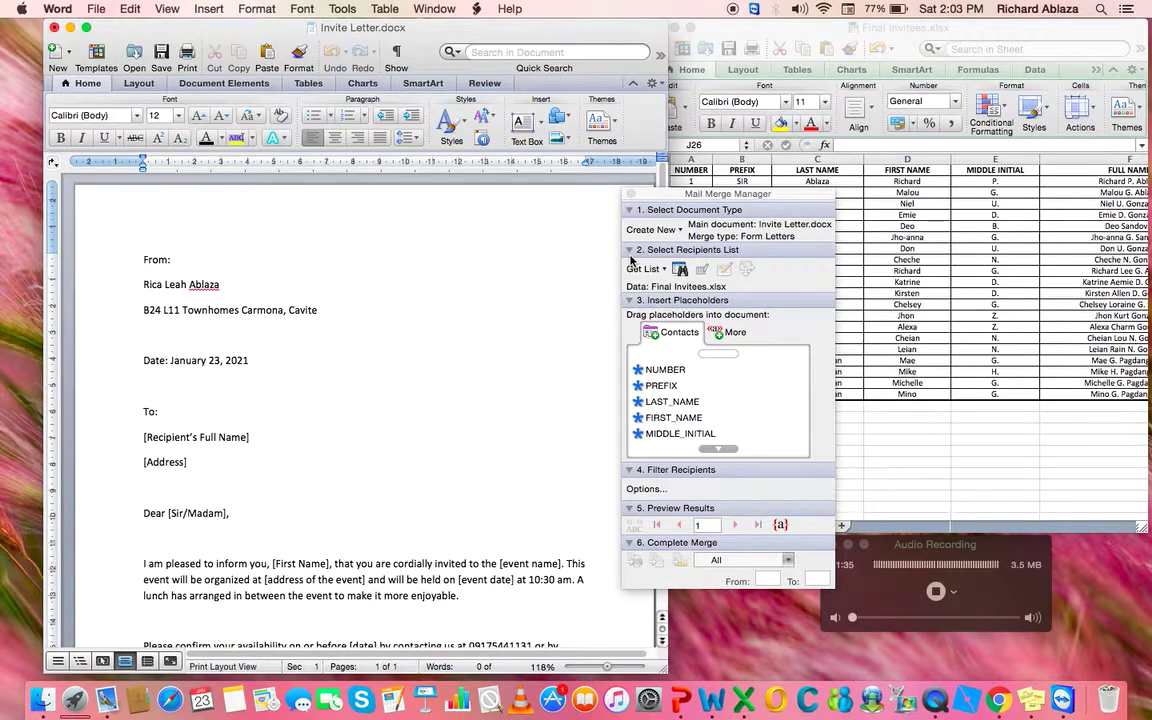
# Compare the Final Invitees spreadsheet columns and the available merge placeholders with the bracketed fields in the letter
pyautogui.click(925, 155)
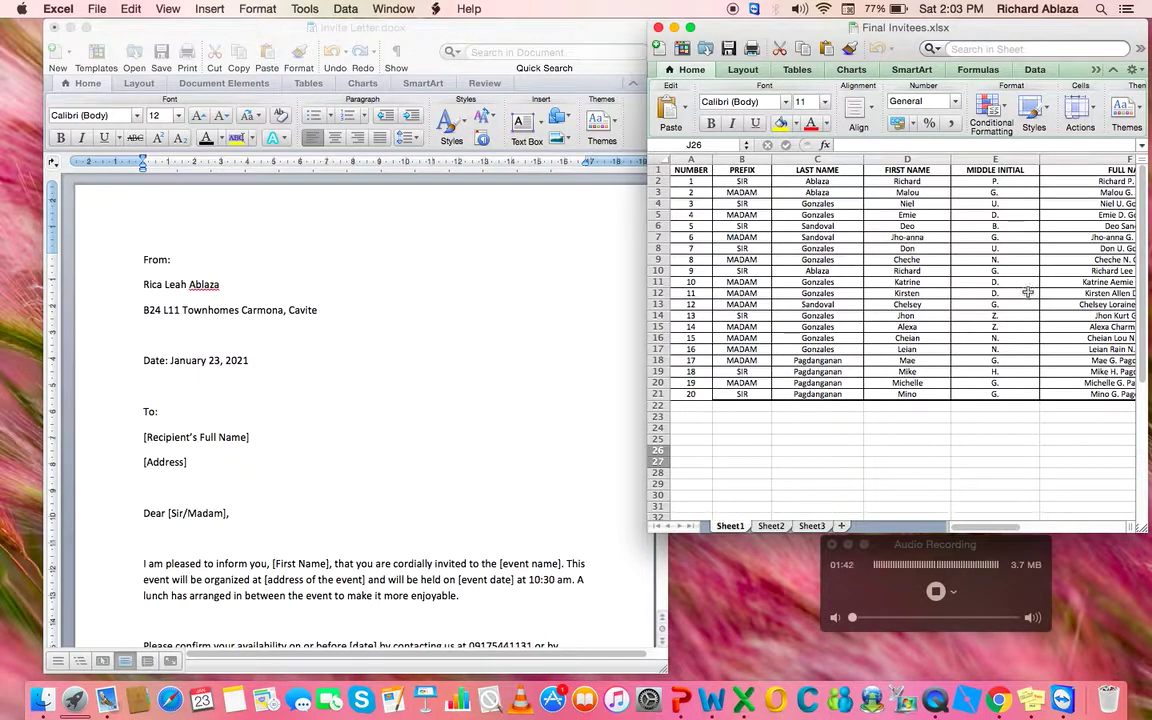
pyautogui.click(517, 301)
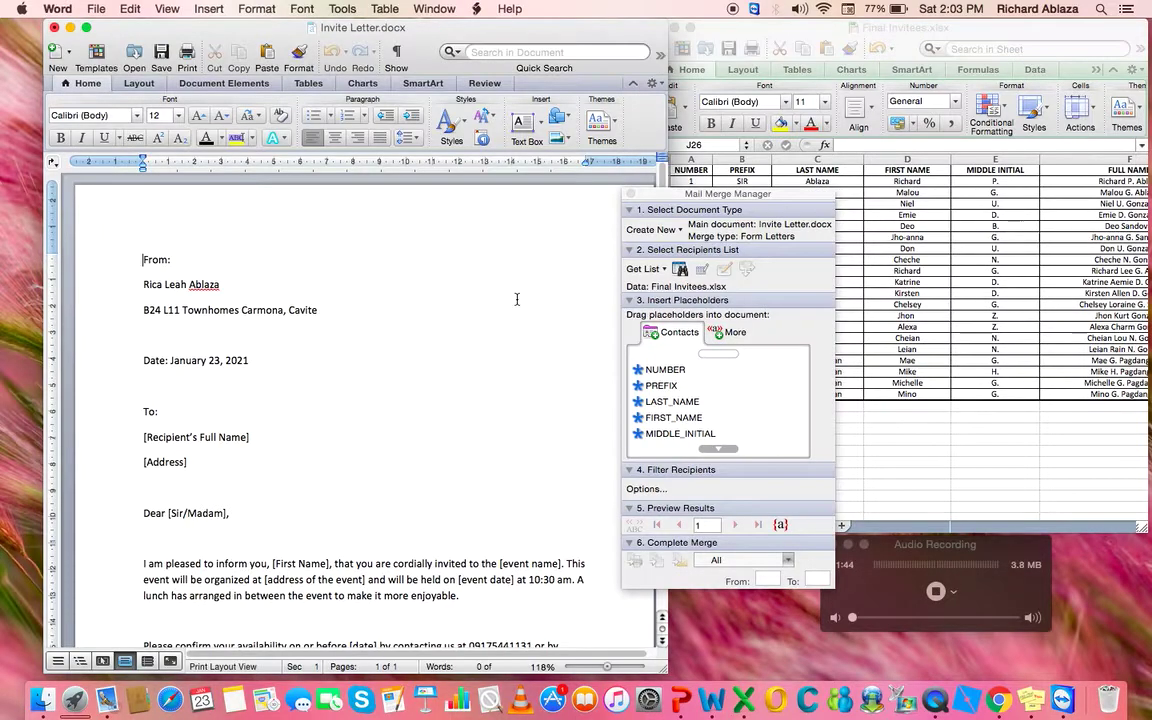
pyautogui.click(675, 388)
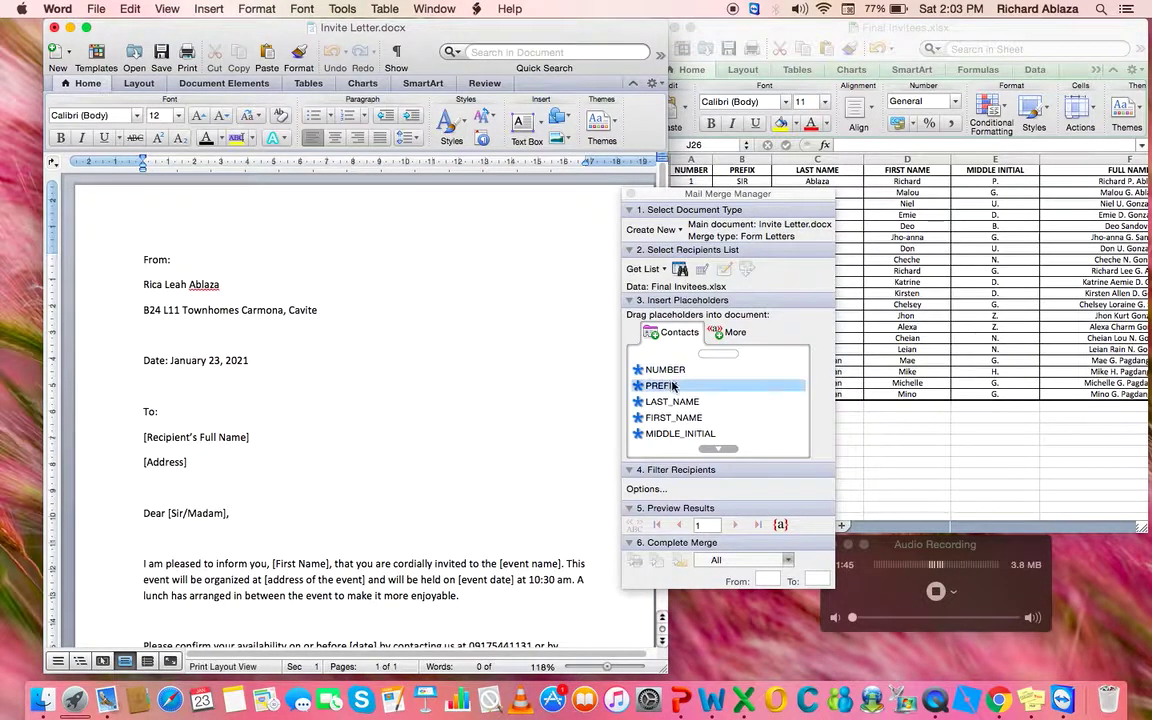
pyautogui.click(727, 436)
pyautogui.click(722, 450)
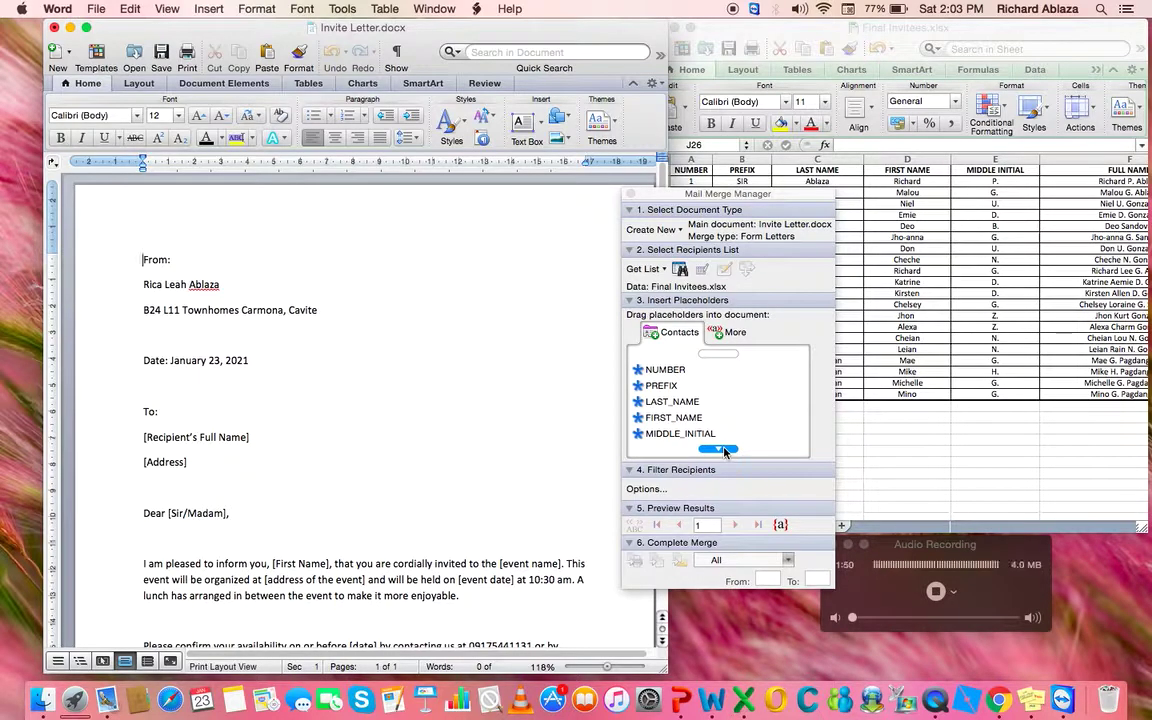
pyautogui.click(724, 450)
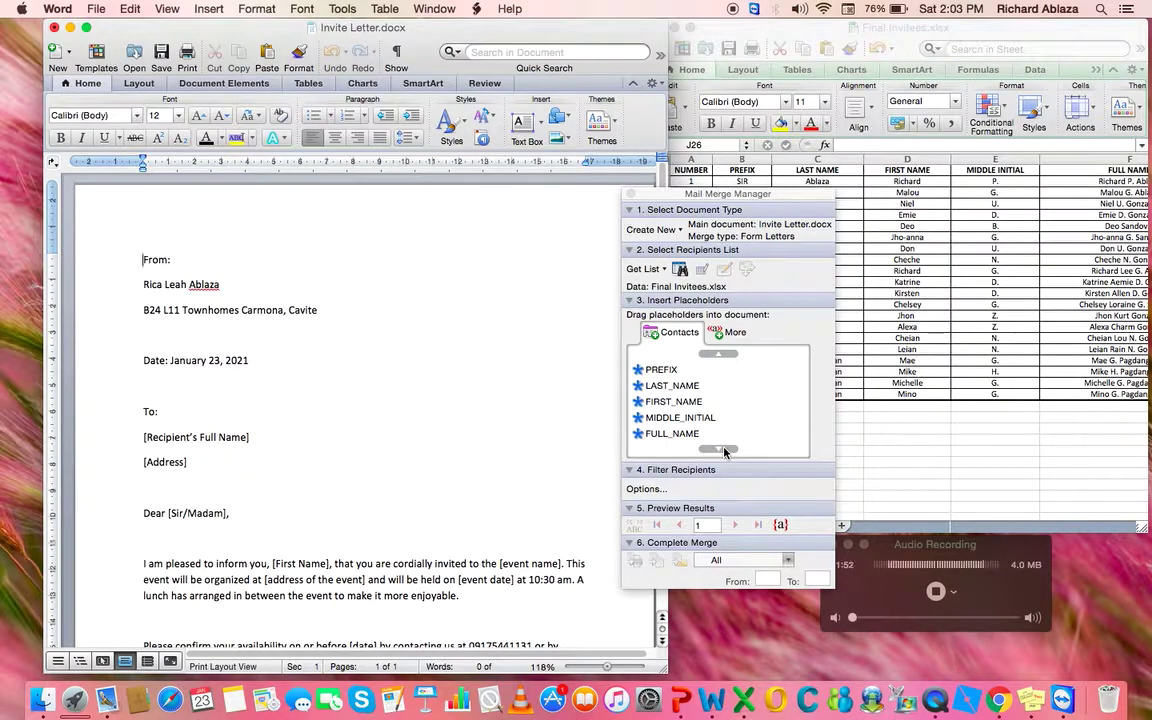
pyautogui.moveTo(661, 369); pyautogui.dragTo(139, 434)
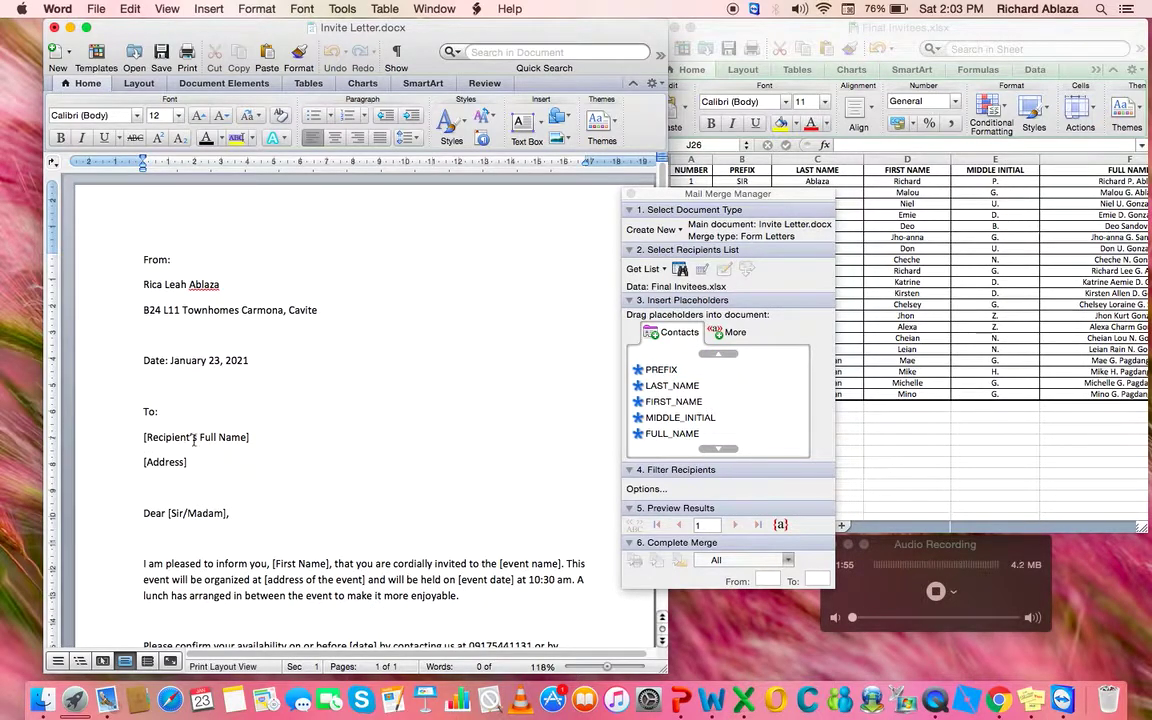
pyautogui.moveTo(248, 437); pyautogui.dragTo(89, 442)
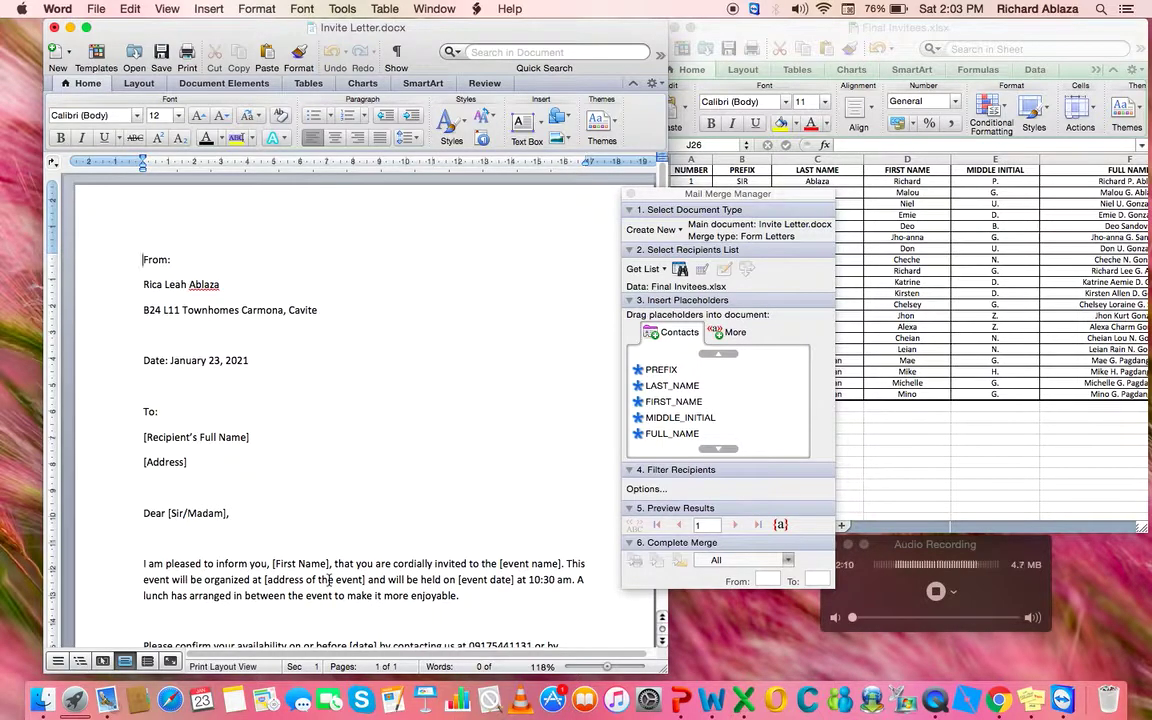
# Insert the FULL_NAME placeholder before [Recipient's Full Name] and the ADDRESS placeholder before [Address]
pyautogui.click(725, 451)
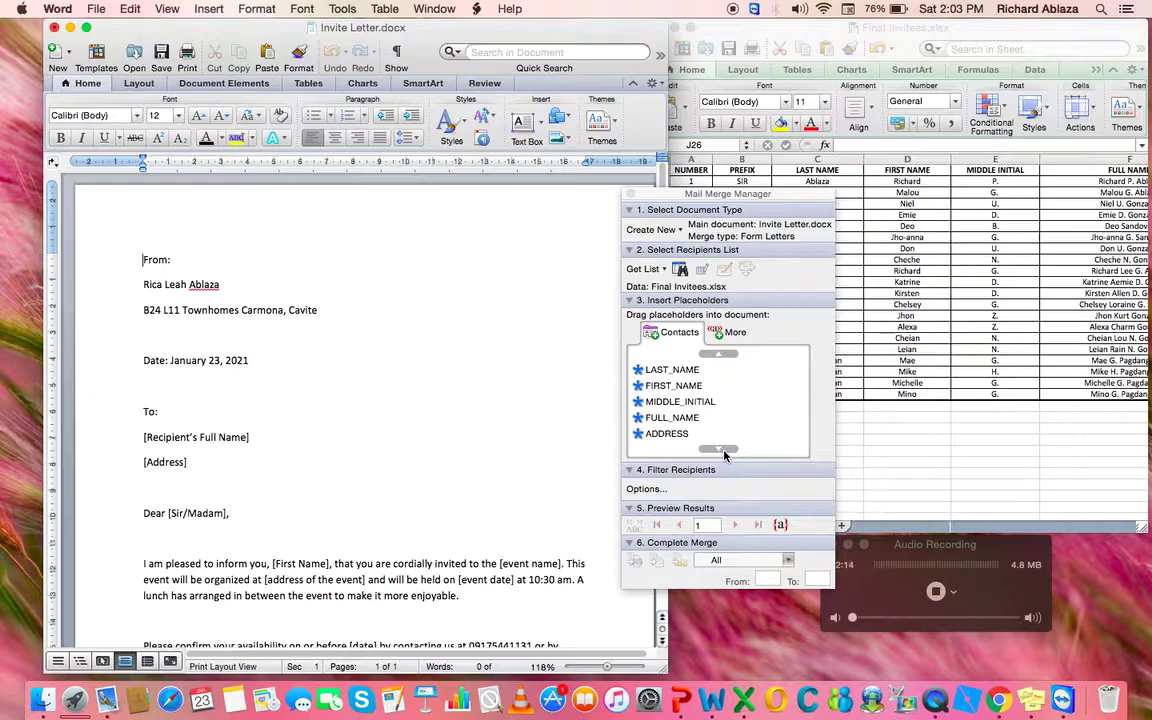
pyautogui.moveTo(668, 417); pyautogui.dragTo(131, 441)
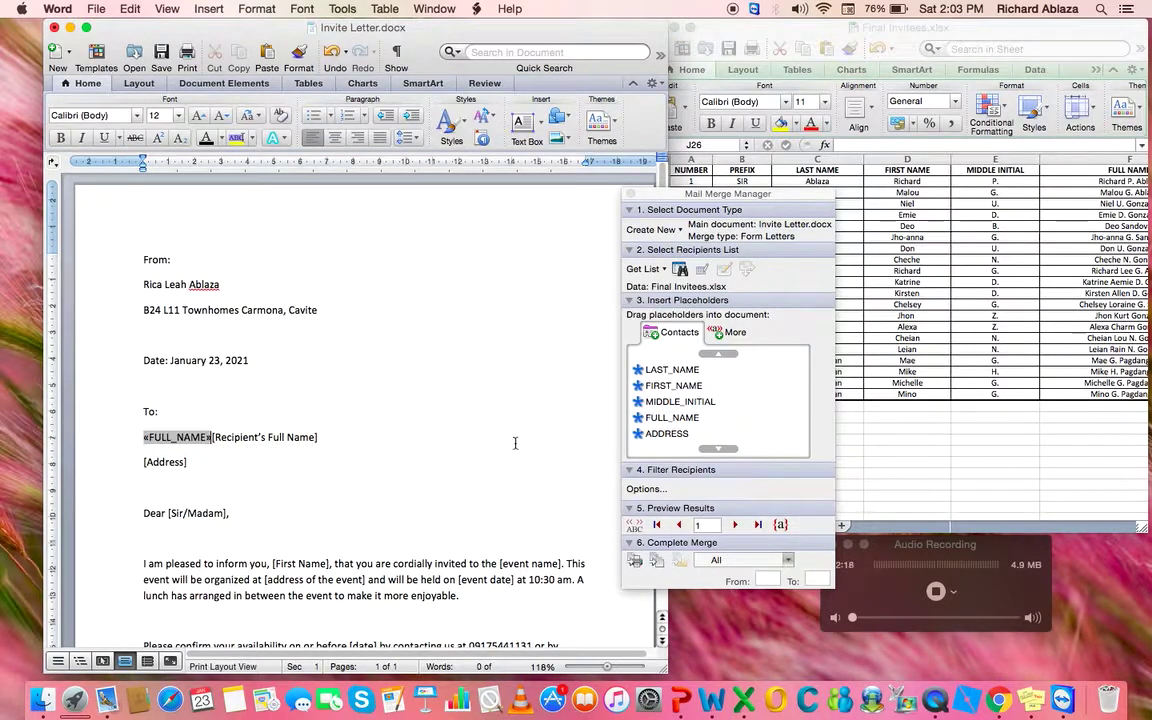
pyautogui.moveTo(662, 433); pyautogui.dragTo(141, 462)
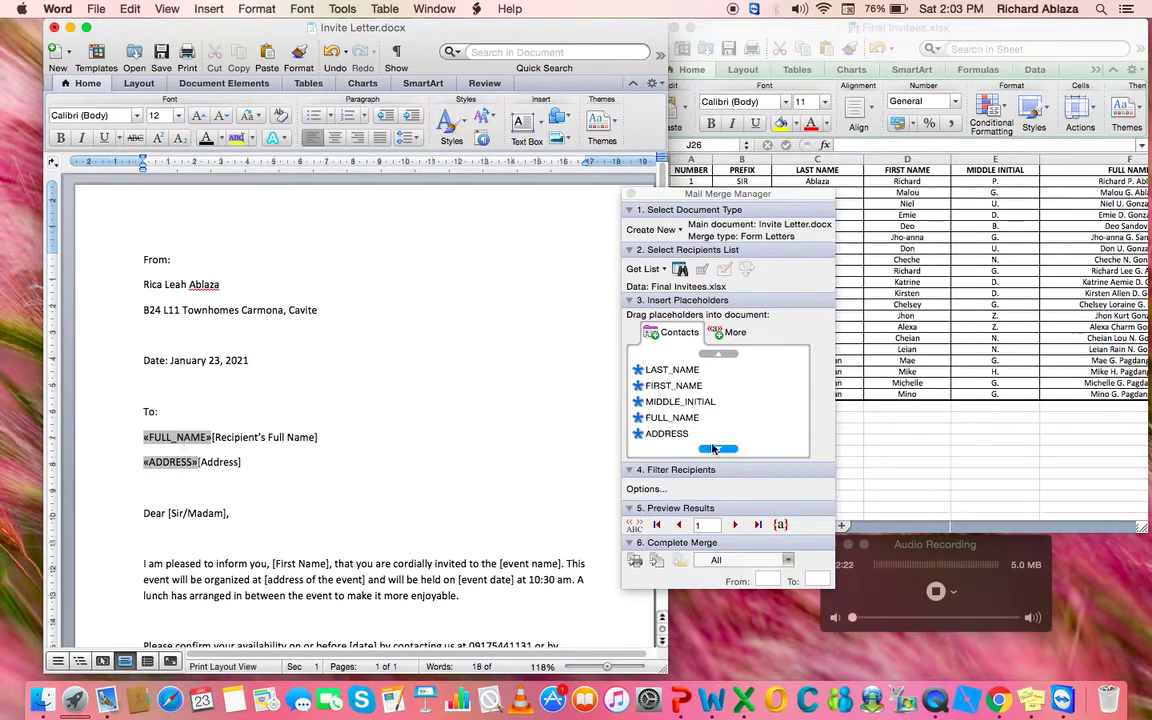
# Insert the FIRST_NAME placeholder before [First Name] and EVENTS_NAME before [event name] in the body's first sentence
pyautogui.click(732, 449)
pyautogui.click(731, 451)
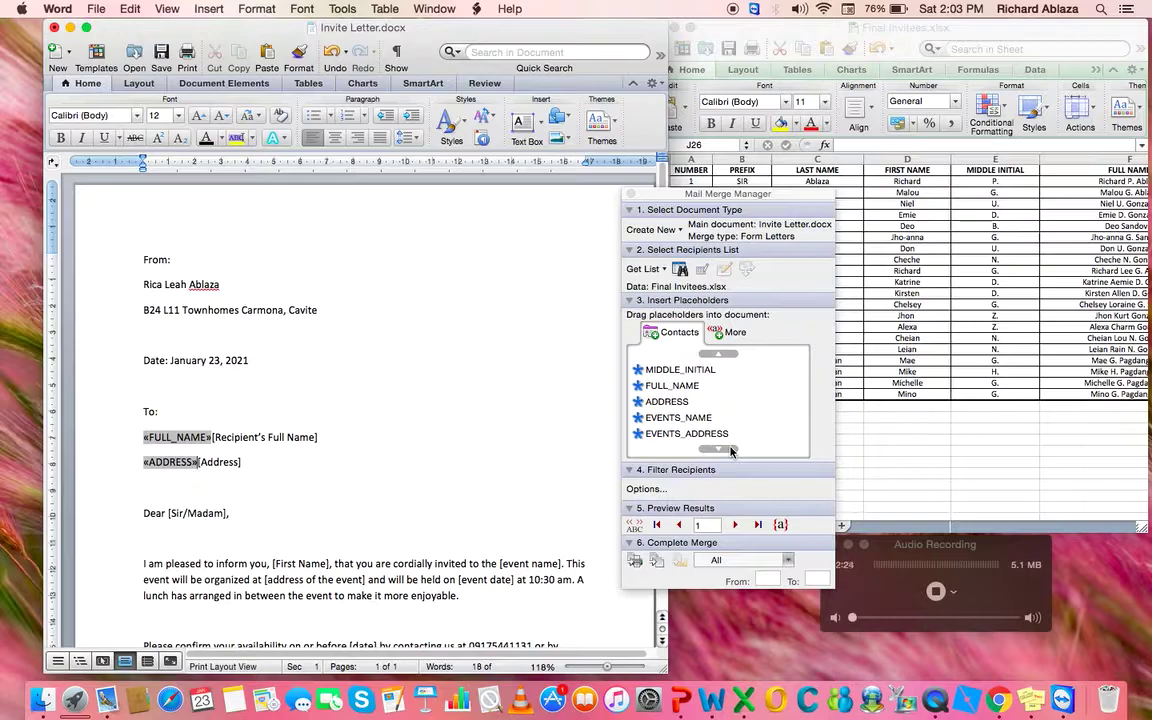
pyautogui.click(731, 451)
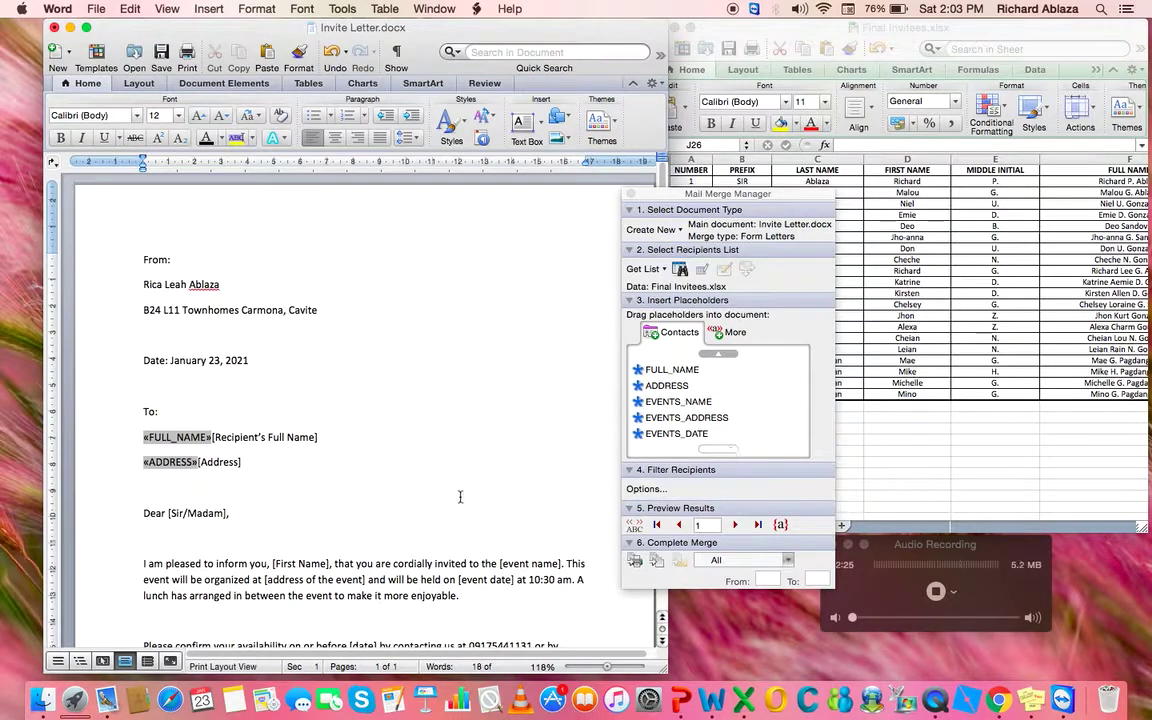
pyautogui.click(712, 357)
pyautogui.click(712, 357)
pyautogui.moveTo(688, 368); pyautogui.dragTo(276, 569)
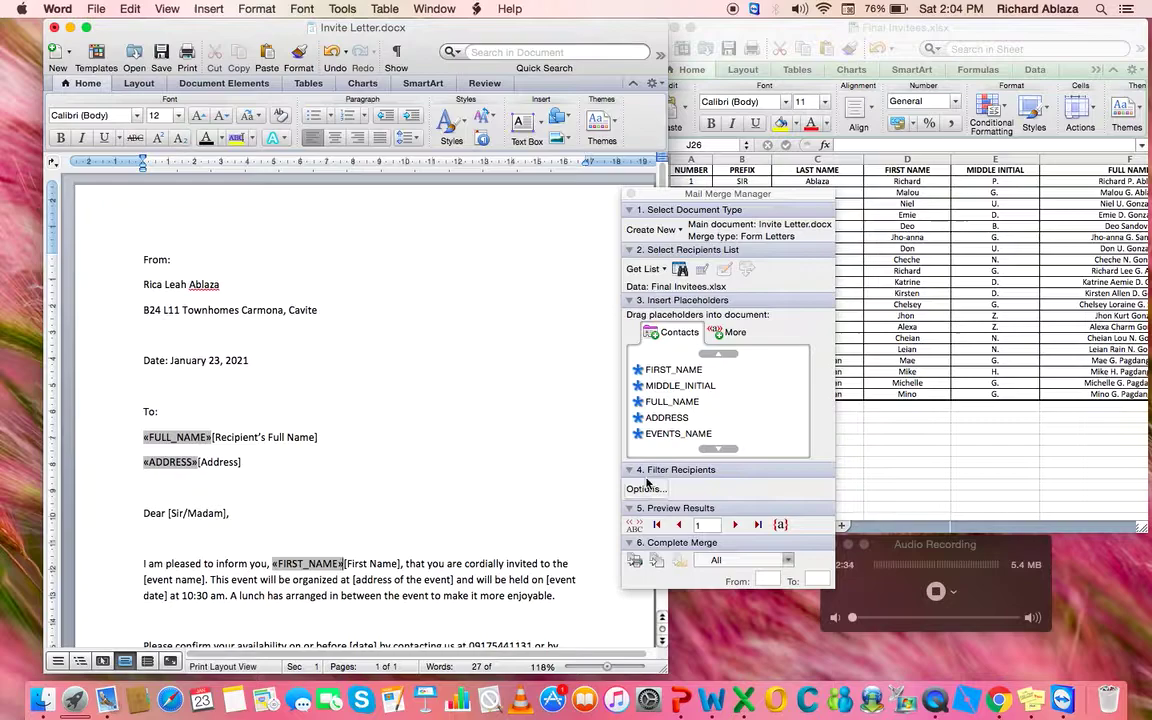
pyautogui.click(713, 436)
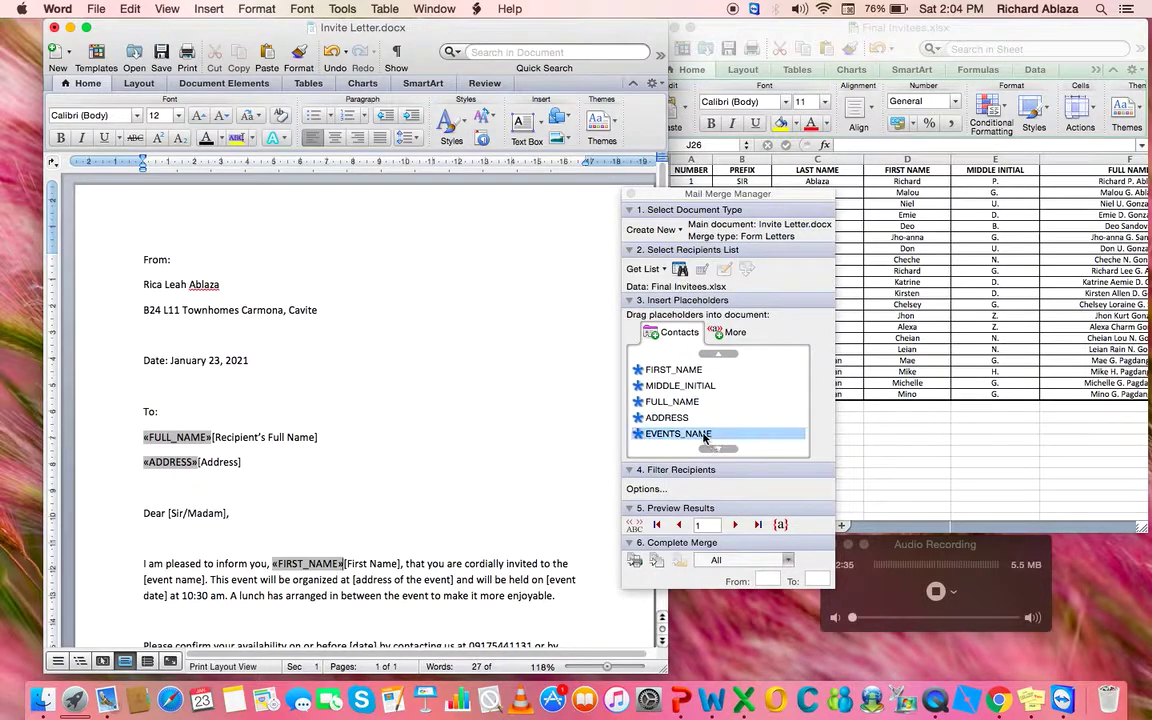
pyautogui.moveTo(704, 437); pyautogui.dragTo(128, 588)
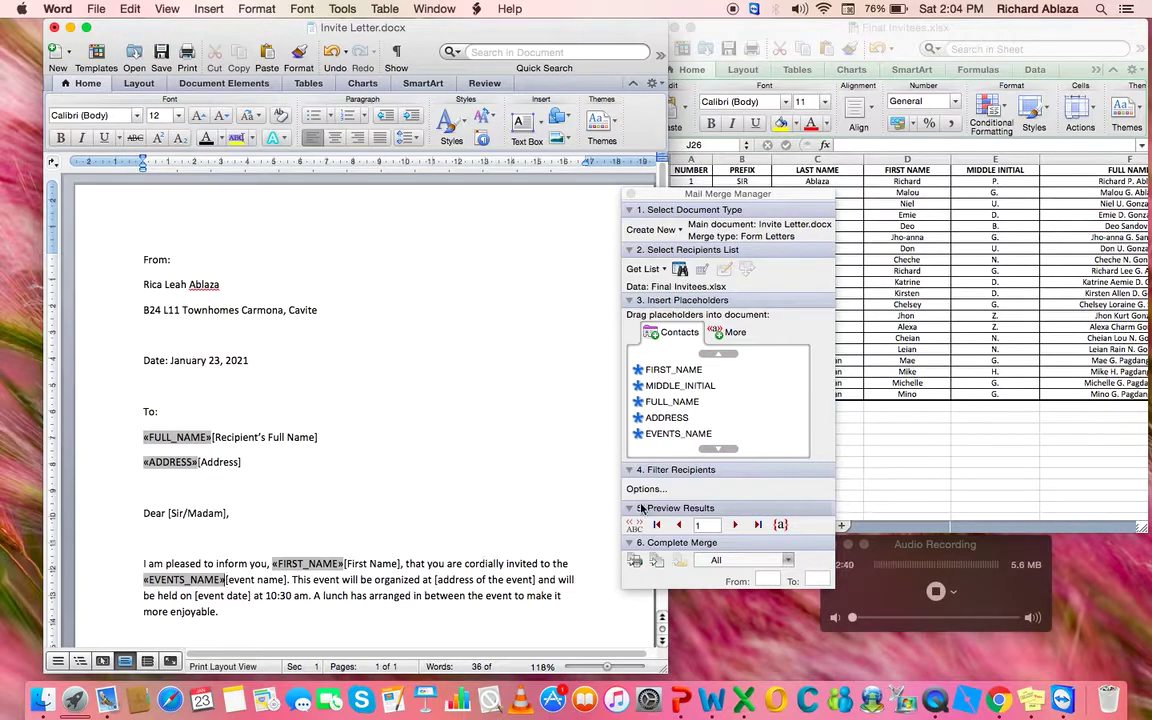
# Insert the EVENTS_ADDRESS placeholder before [address of the event] and EVENTS_DATE before [event date] in the body paragraph
pyautogui.click(713, 450)
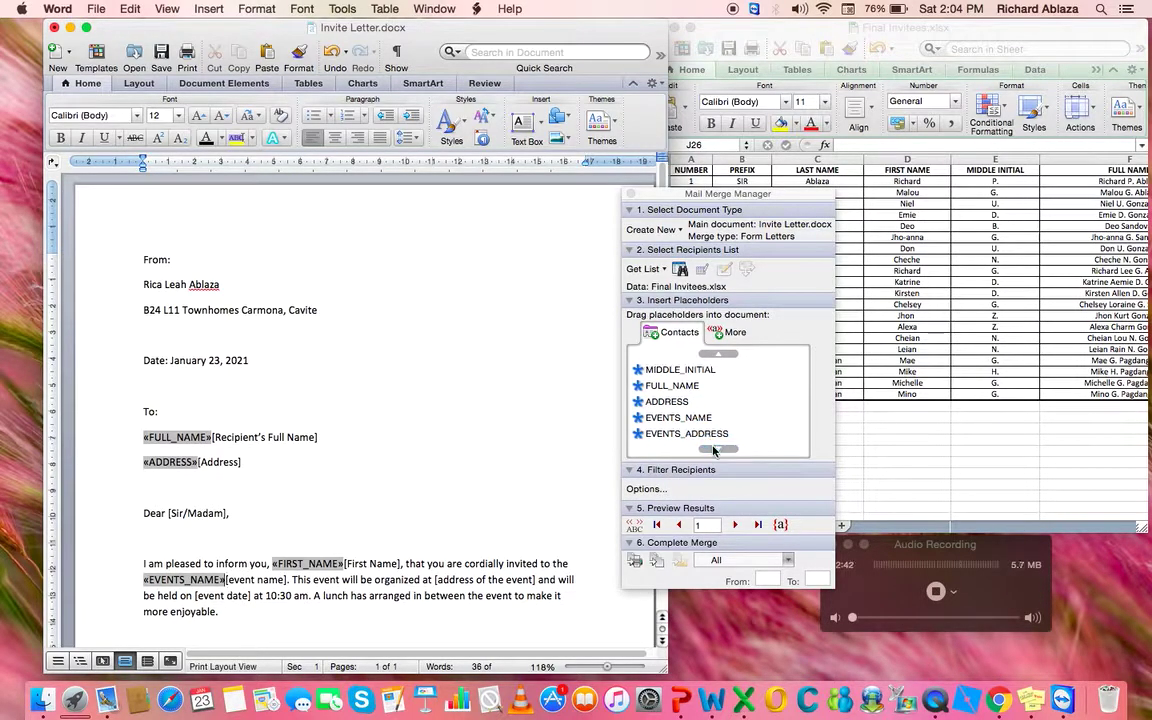
pyautogui.click(720, 448)
pyautogui.moveTo(704, 418); pyautogui.dragTo(434, 582)
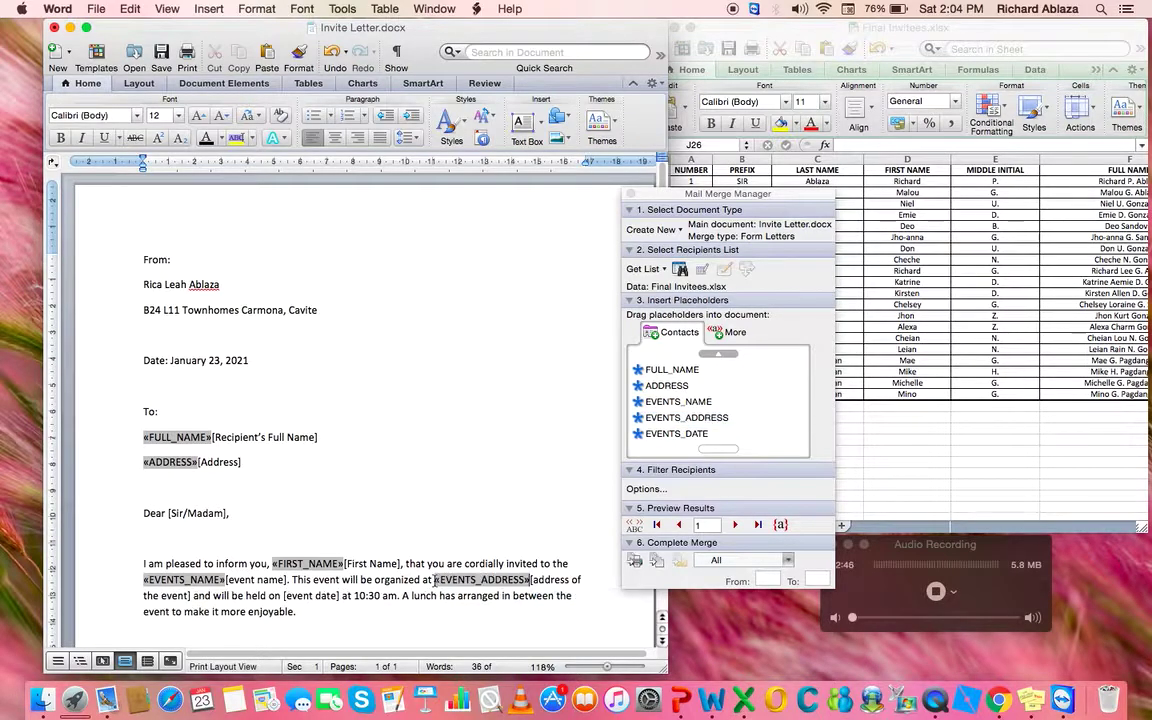
pyautogui.moveTo(700, 442); pyautogui.dragTo(288, 597)
# Delete the bracketed texts [Recipient's Full Name] and [Address] after their placeholders in the recipient block
pyautogui.click(326, 438)
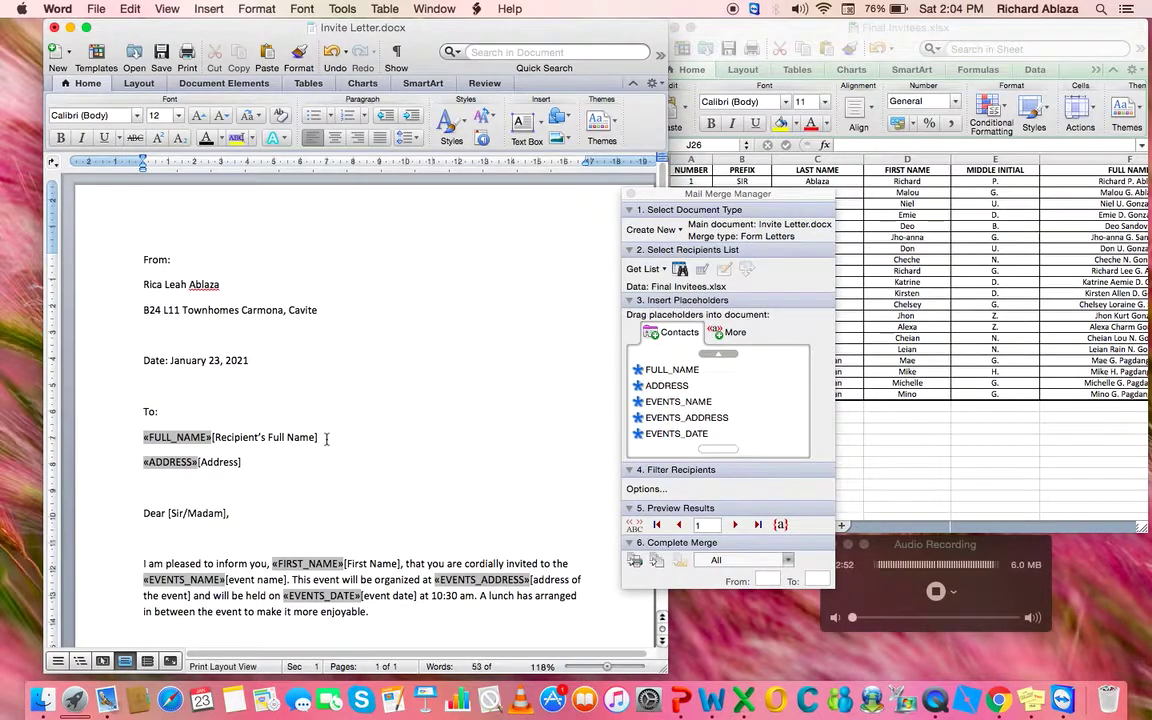
pyautogui.press('BackSpace')
pyautogui.press('BackSpace')
pyautogui.press('BackSpace')
pyautogui.press('BackSpace')
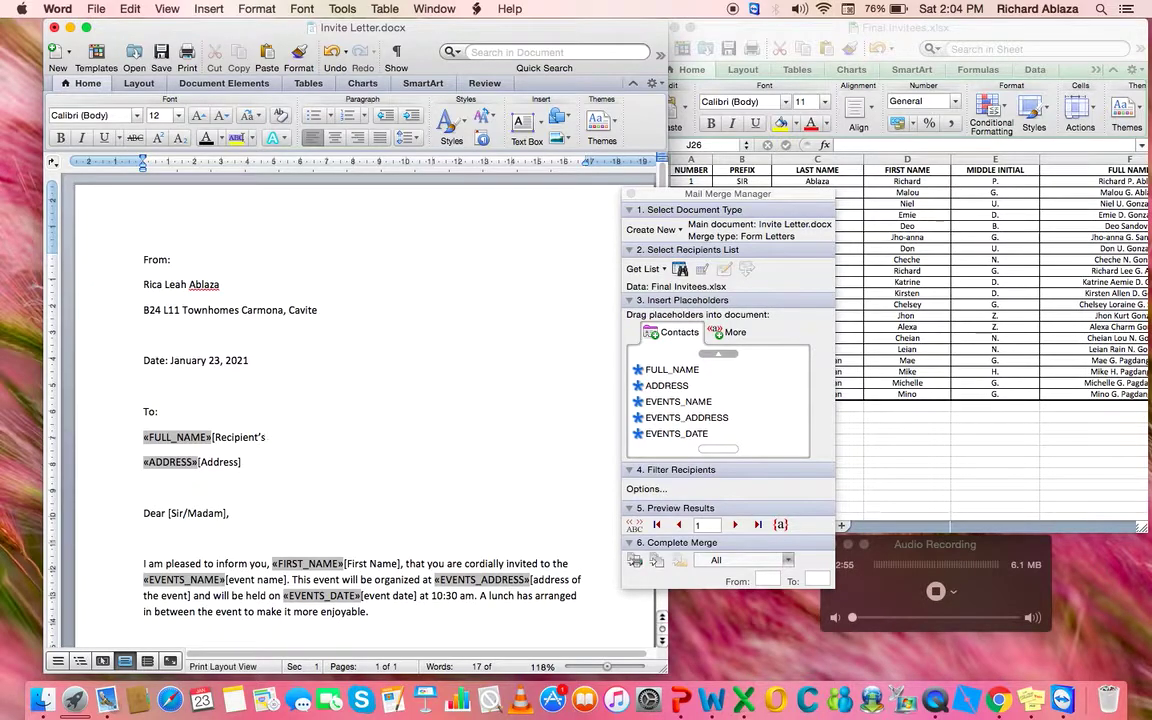
pyautogui.press('BackSpace')
pyautogui.press('BackSpace')
pyautogui.press('BackSpace')
pyautogui.press('BackSpace')
pyautogui.press('BackSpace')
pyautogui.press('BackSpace')
pyautogui.press('BackSpace')
pyautogui.press('BackSpace')
pyautogui.press('BackSpace')
pyautogui.press('BackSpace')
pyautogui.press('BackSpace')
pyautogui.press('BackSpace')
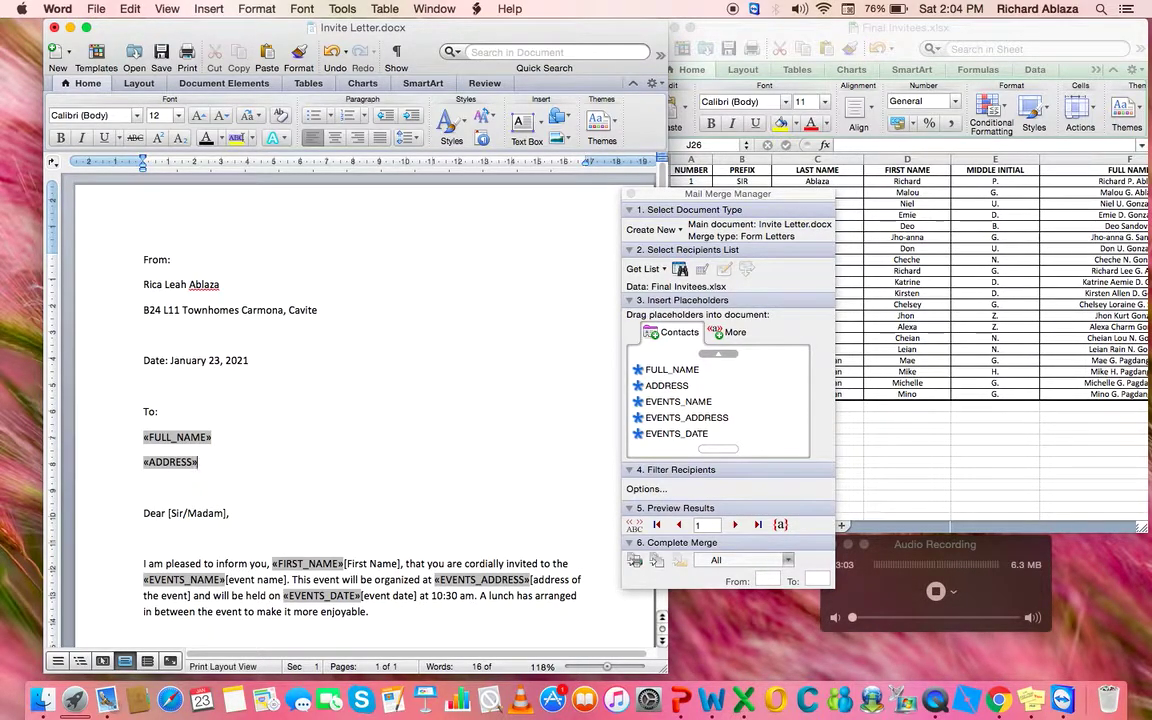
# Insert the PREFIX placeholder in the salutation, directly before Sir/Madam inside the bracket
pyautogui.click(713, 355)
pyautogui.click(713, 355)
pyautogui.click(713, 355)
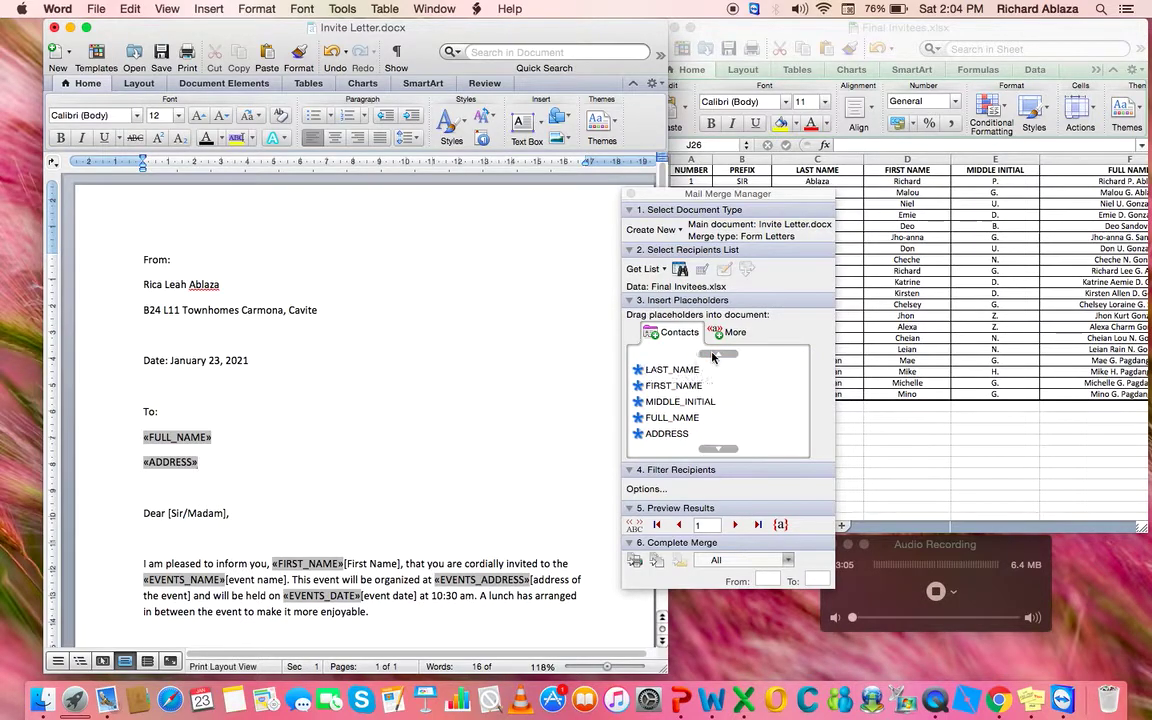
pyautogui.click(713, 355)
pyautogui.moveTo(660, 369); pyautogui.dragTo(173, 516)
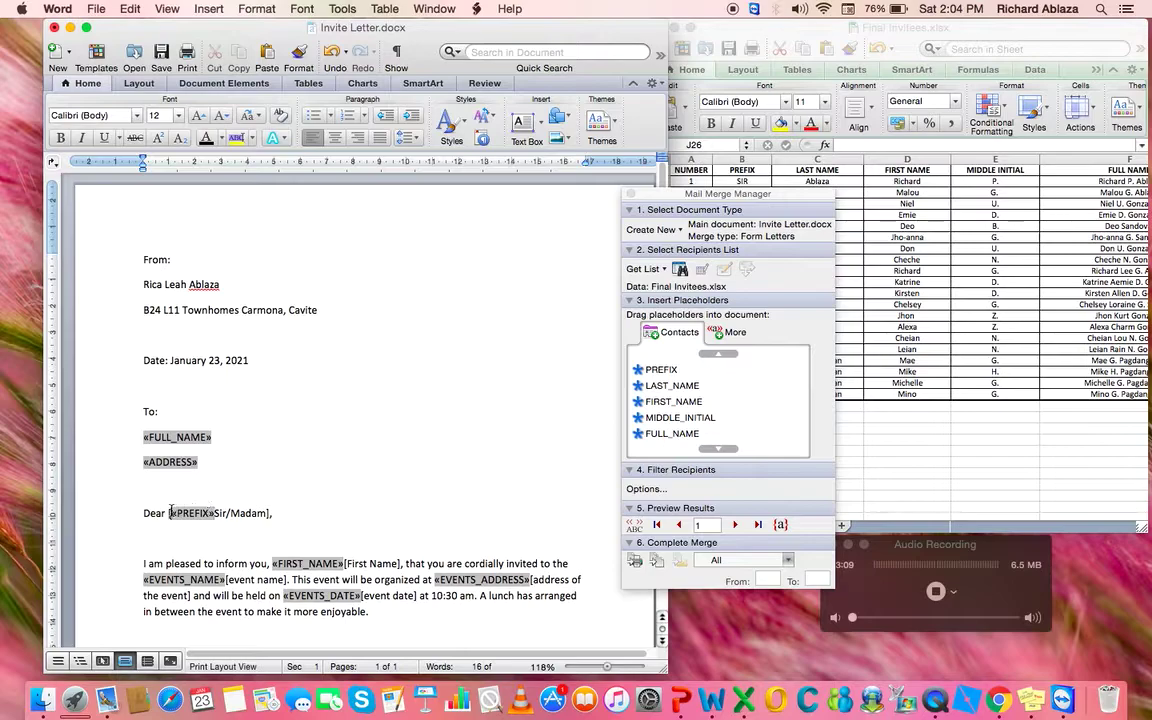
# Delete the brackets and Sir/Madam around the salutation's PREFIX placeholder, and the bracketed text [First Name] after FIRST_NAME in the body
pyautogui.click(170, 513)
pyautogui.press('BackSpace')
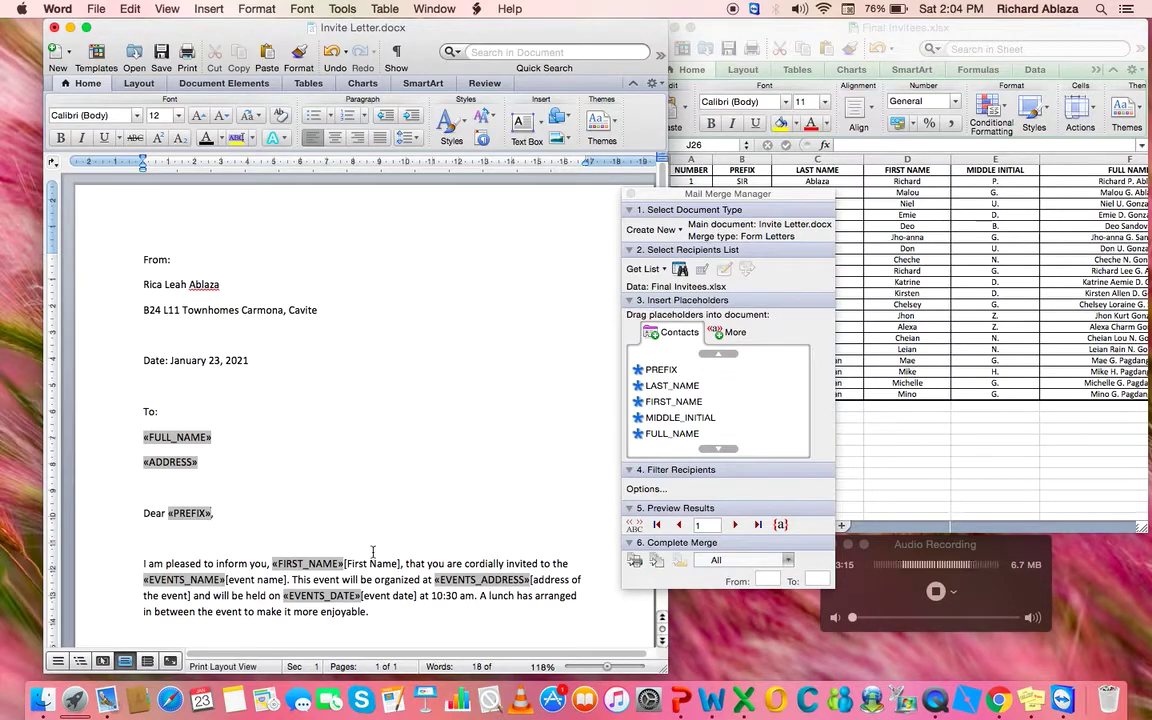
pyautogui.press('BackSpace')
pyautogui.press('BackSpace')
pyautogui.press('BackSpace')
pyautogui.press('BackSpace')
pyautogui.press('BackSpace')
pyautogui.press('BackSpace')
pyautogui.press('BackSpace')
pyautogui.press('BackSpace')
pyautogui.press('BackSpace')
pyautogui.press('BackSpace')
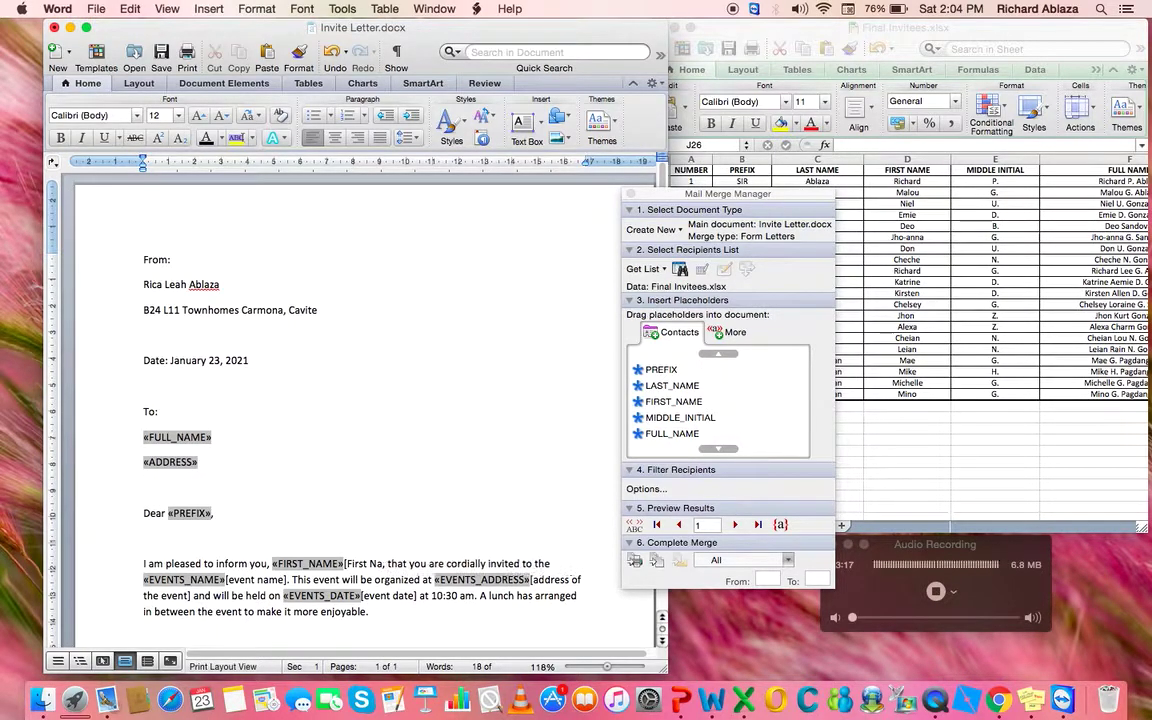
pyautogui.press('BackSpace')
pyautogui.press('BackSpace')
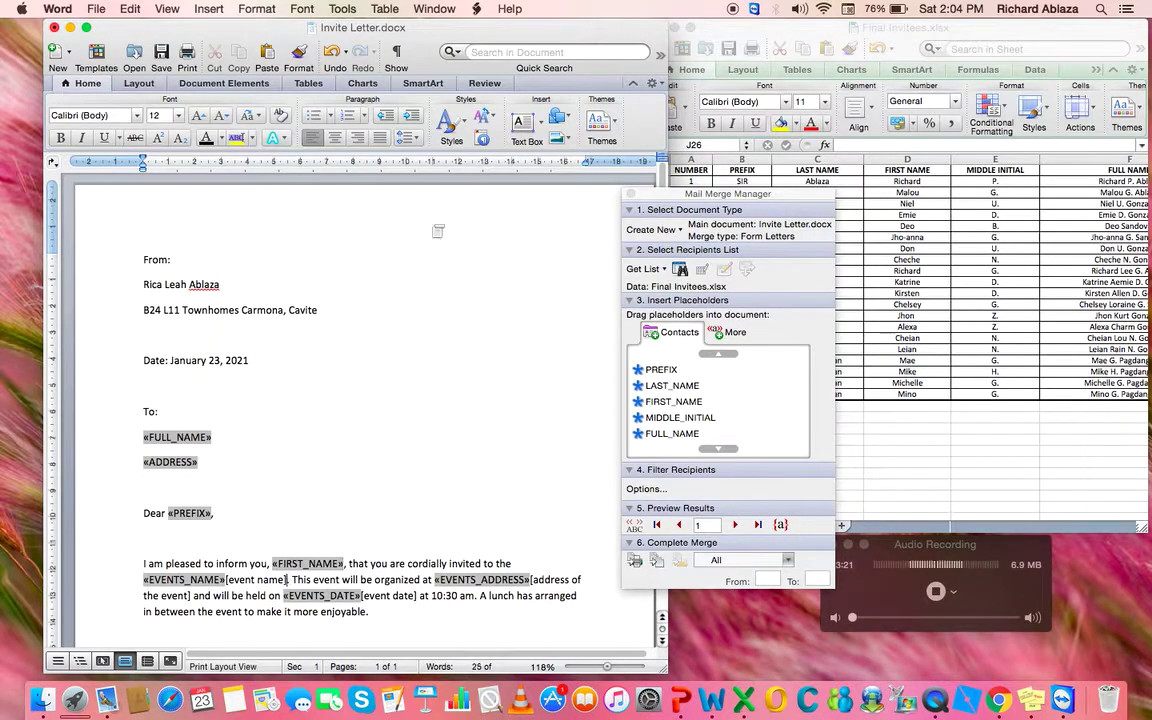
# Delete the bracketed text [event name] directly after the EVENTS_NAME placeholder in the first body paragraph
pyautogui.press('BackSpace')
pyautogui.press('BackSpace')
pyautogui.press('BackSpace')
pyautogui.press('BackSpace')
pyautogui.press('BackSpace')
pyautogui.press('BackSpace')
pyautogui.press('BackSpace')
pyautogui.press('BackSpace')
pyautogui.press('BackSpace')
pyautogui.press('BackSpace')
pyautogui.press('BackSpace')
pyautogui.press('BackSpace')
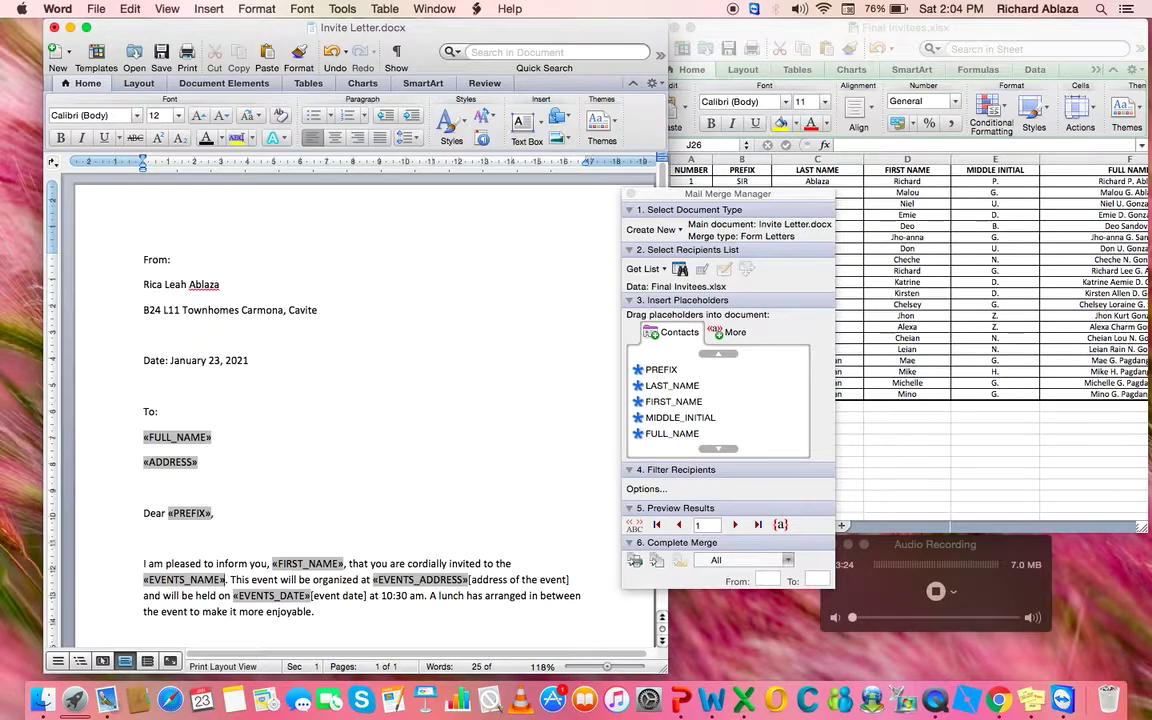
# Delete the bracketed texts [address of the event] and [event date] after the EVENTS_ADDRESS and EVENTS_DATE placeholders
pyautogui.moveTo(568, 579); pyautogui.dragTo(468, 579)
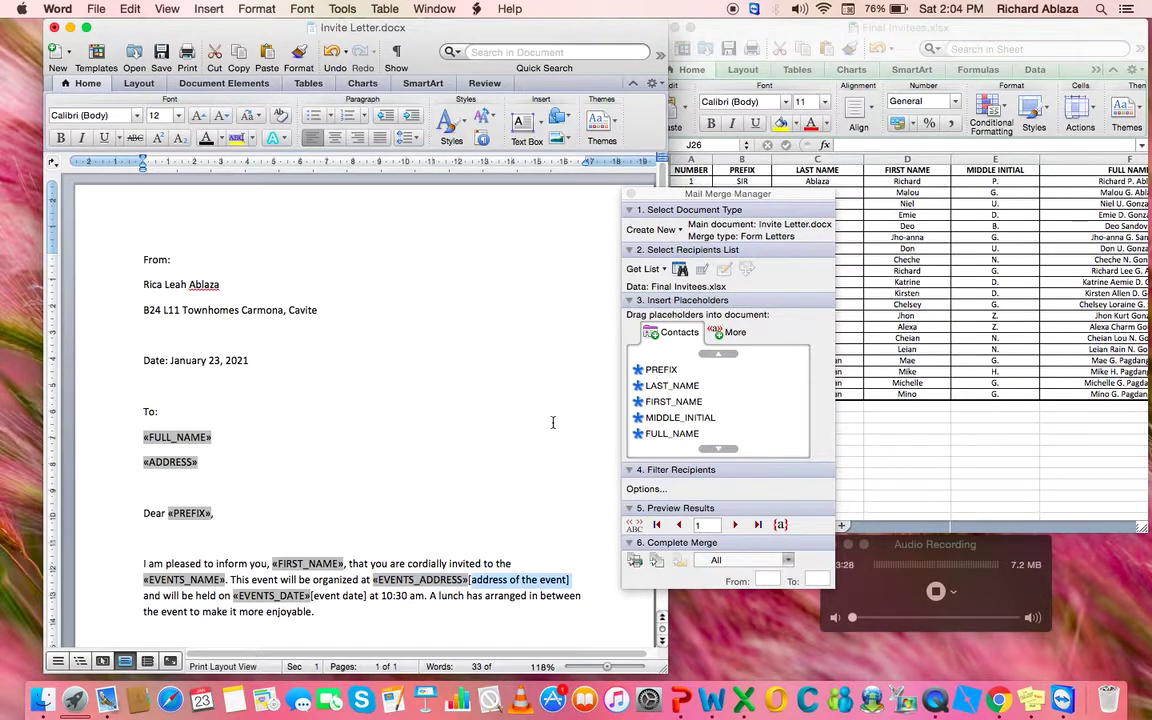
pyautogui.press('BackSpace')
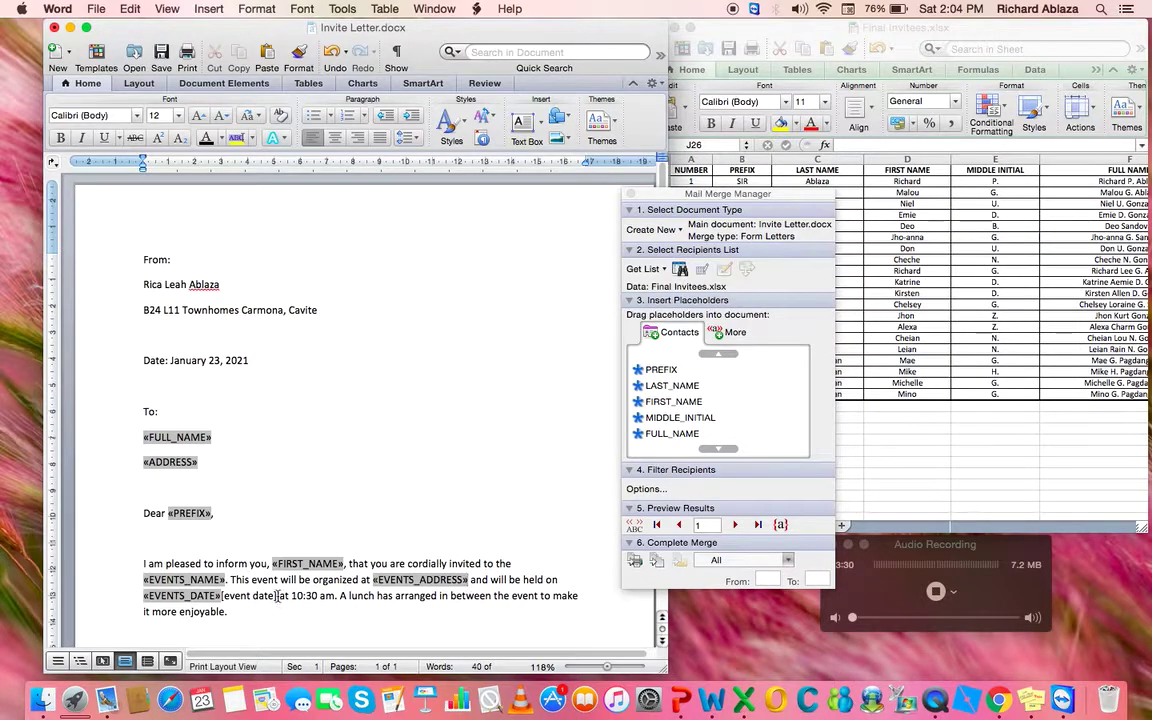
pyautogui.moveTo(278, 596); pyautogui.dragTo(235, 598)
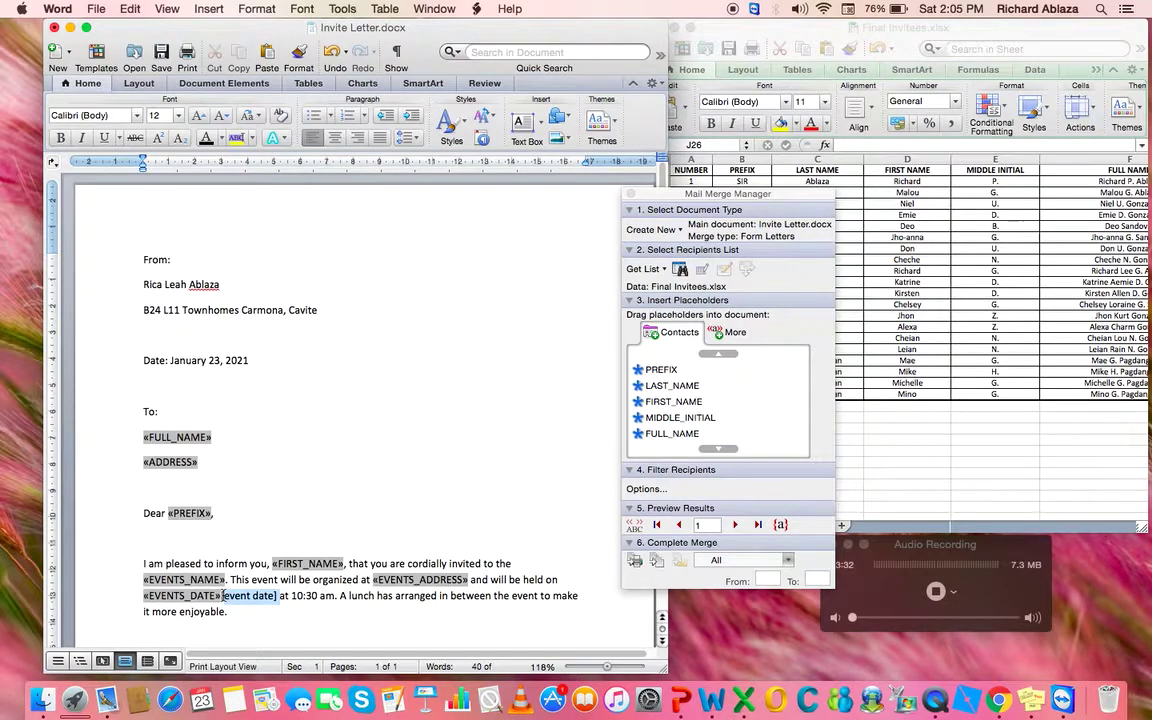
pyautogui.press('BackSpace')
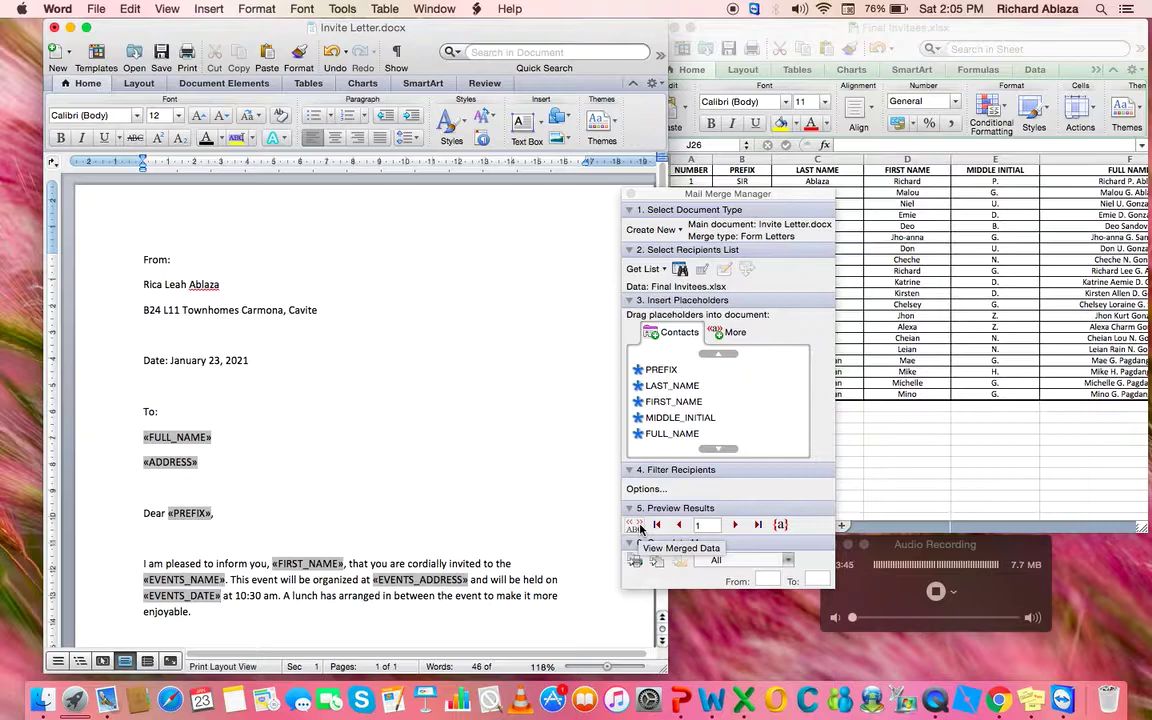
# Preview the merged data in the letter and check the results for records 1 to 3
pyautogui.click(636, 525)
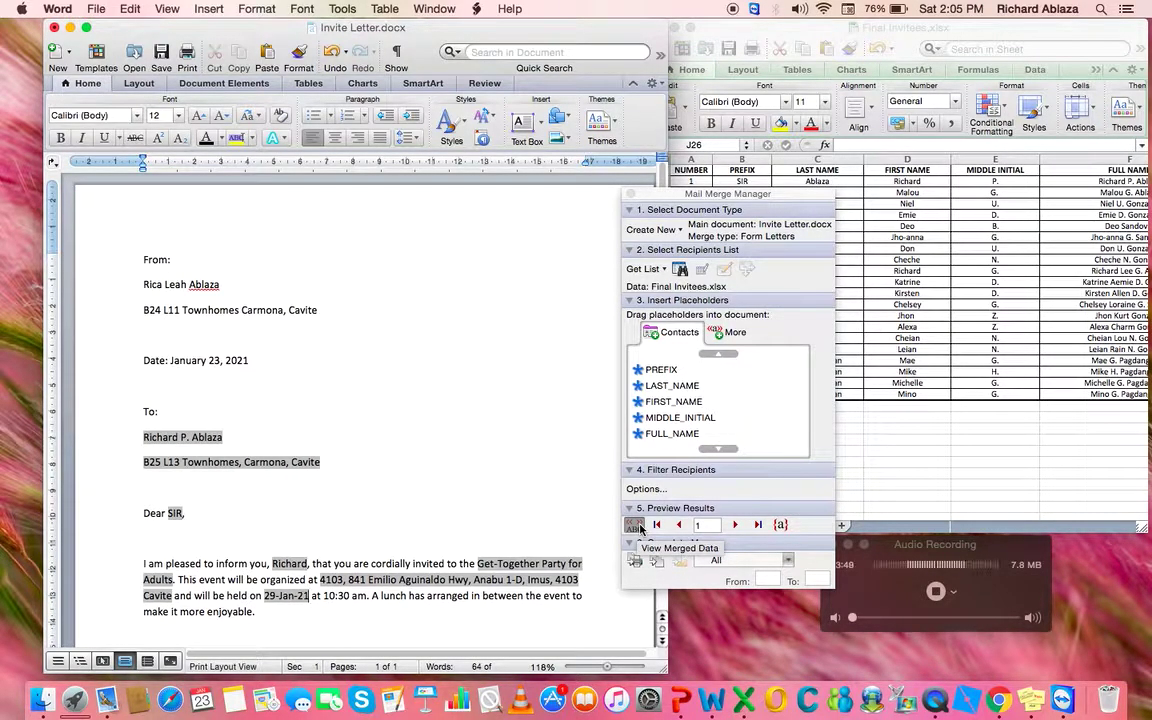
pyautogui.click(987, 205)
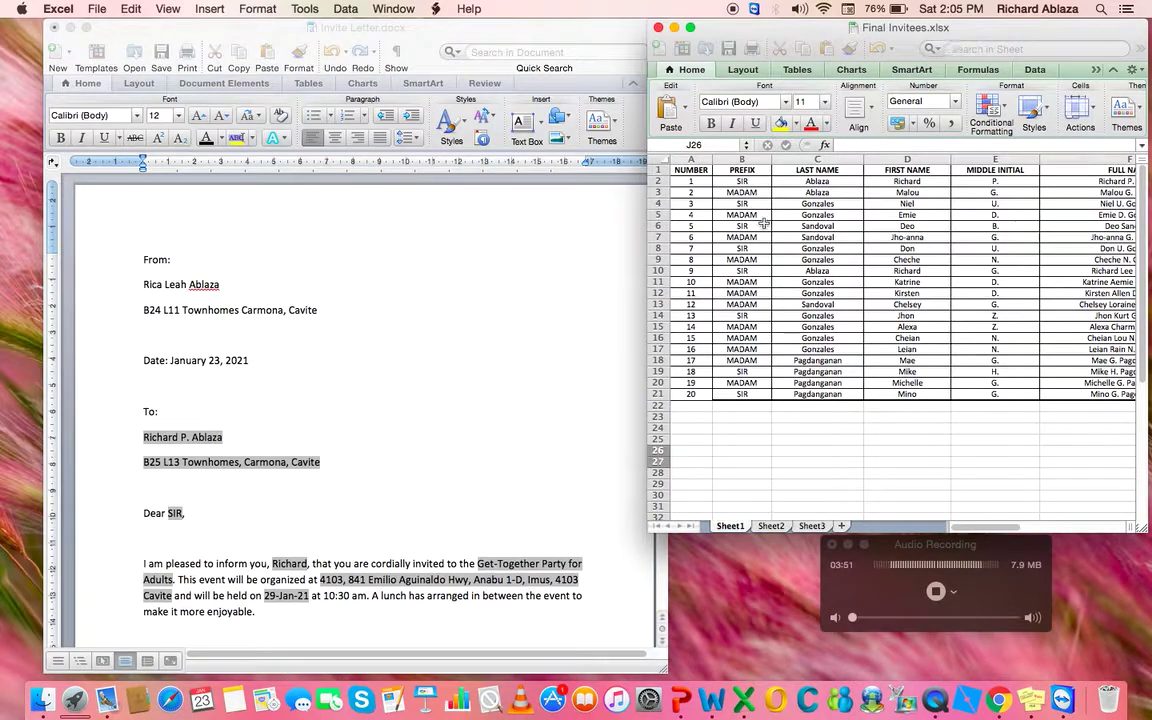
pyautogui.click(532, 457)
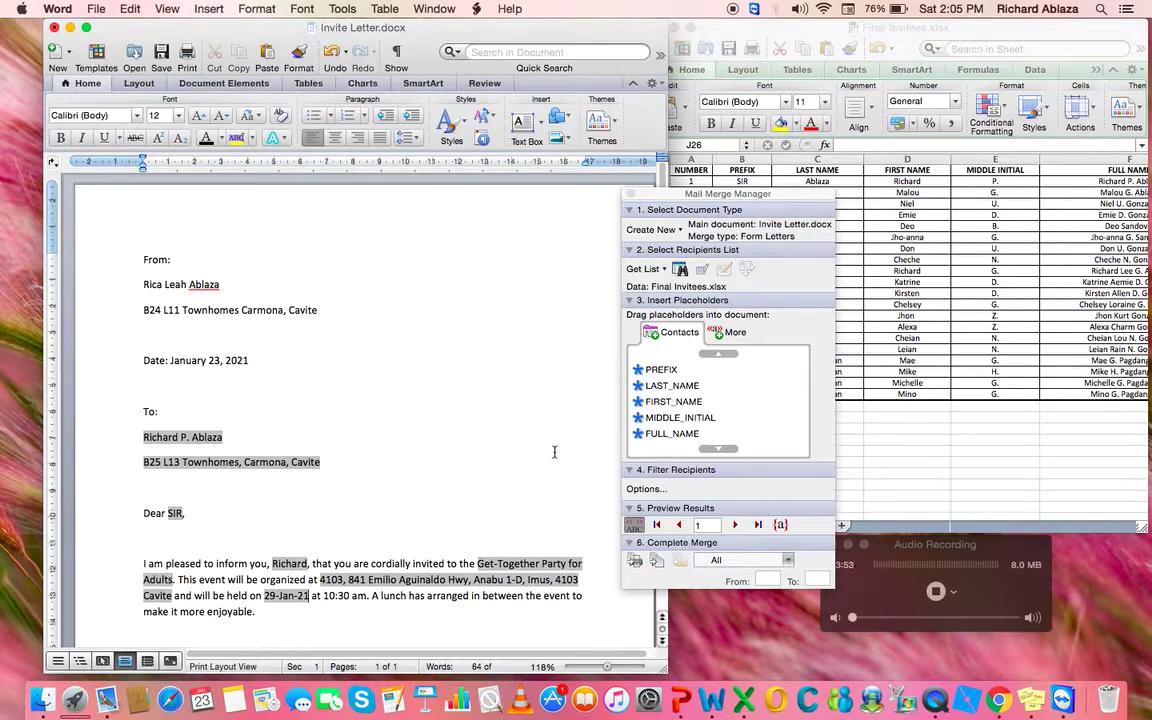
pyautogui.click(736, 526)
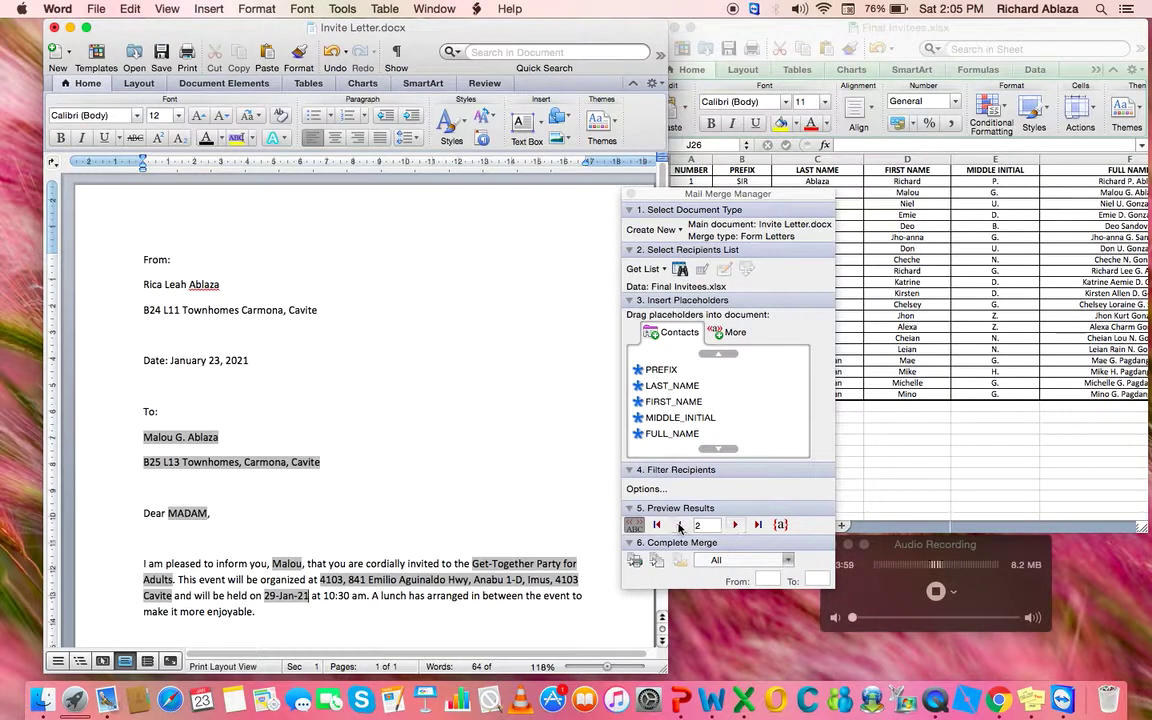
pyautogui.click(680, 527)
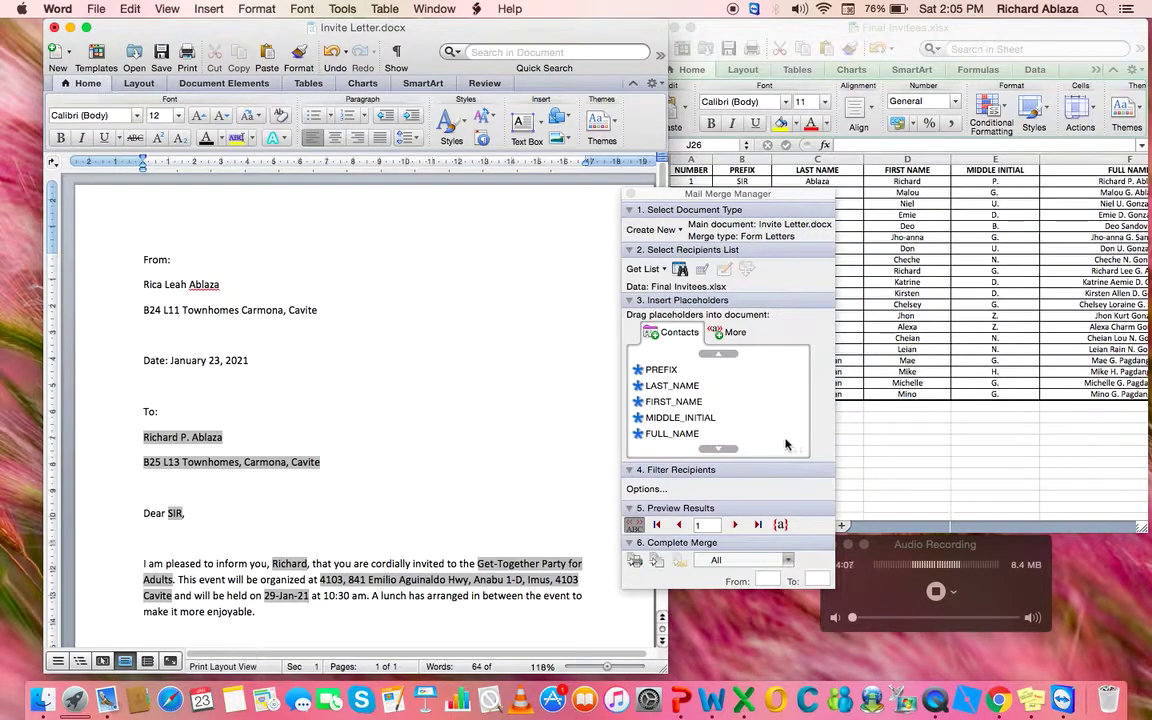
pyautogui.click(737, 525)
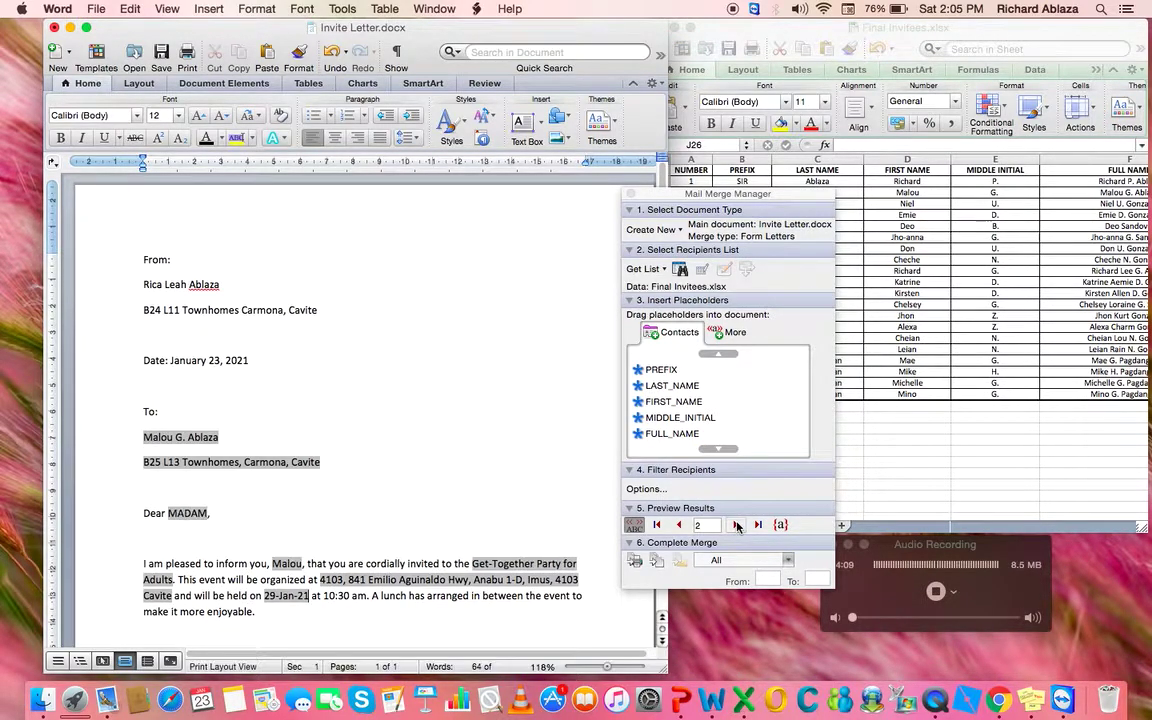
pyautogui.click(737, 525)
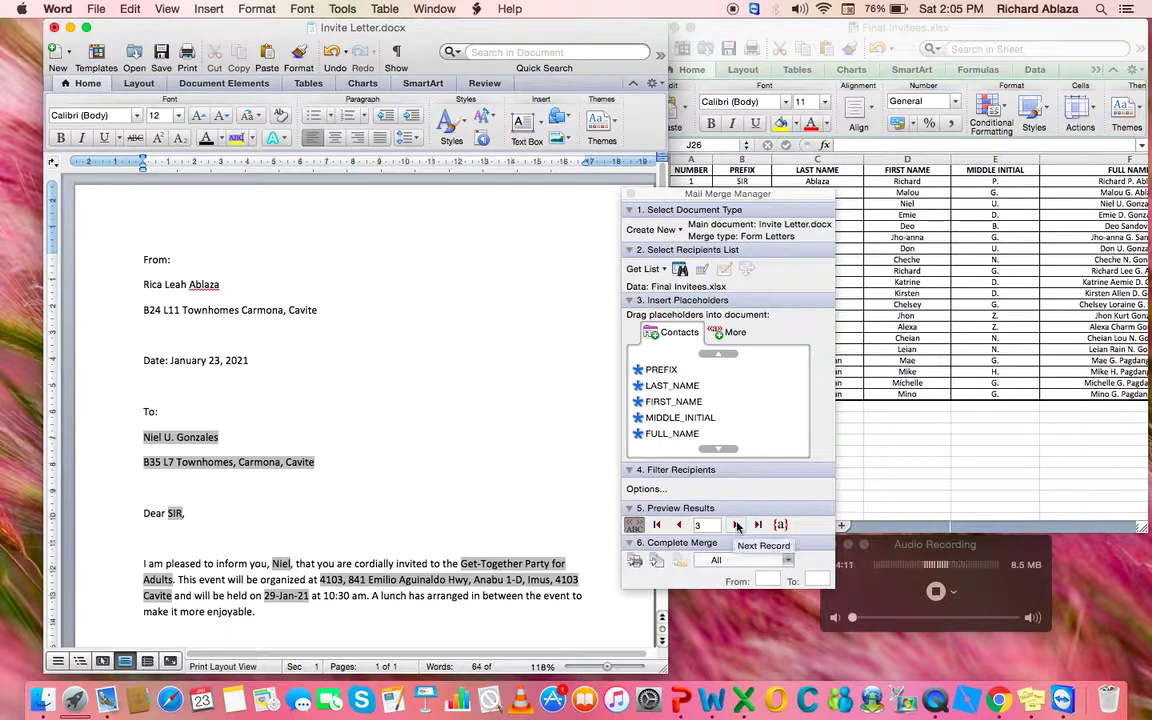
pyautogui.click(679, 525)
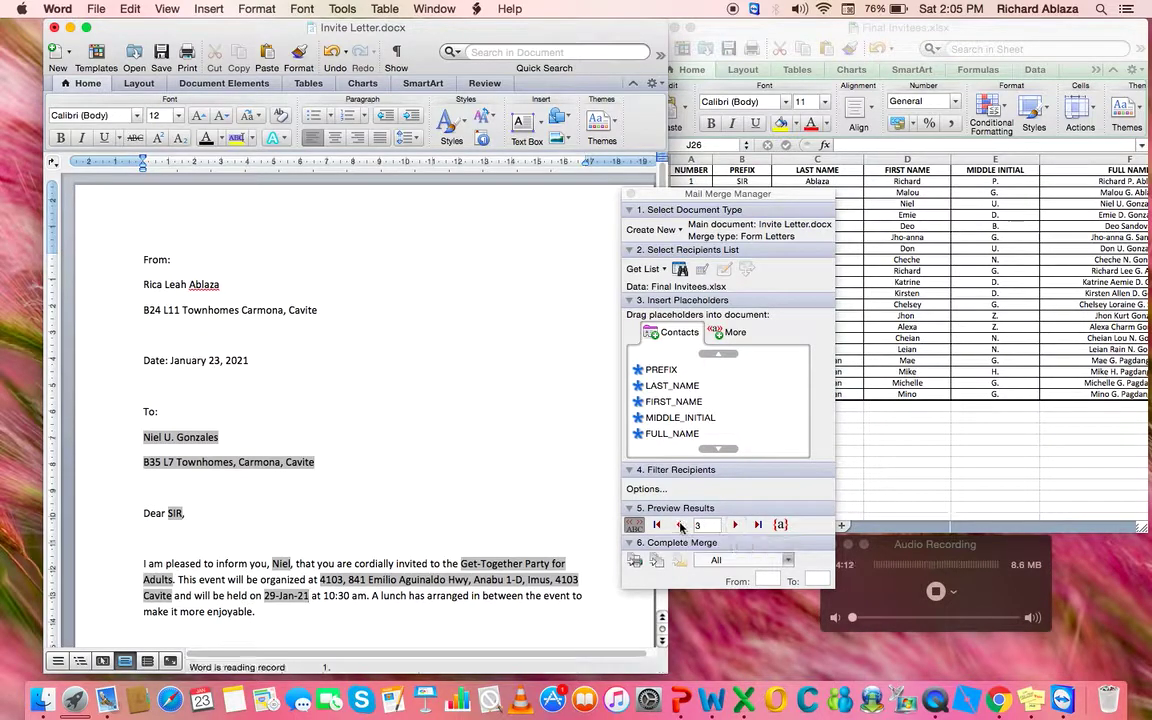
# Set the merge to a Custom record range from 1 to 20
pyautogui.click(741, 562)
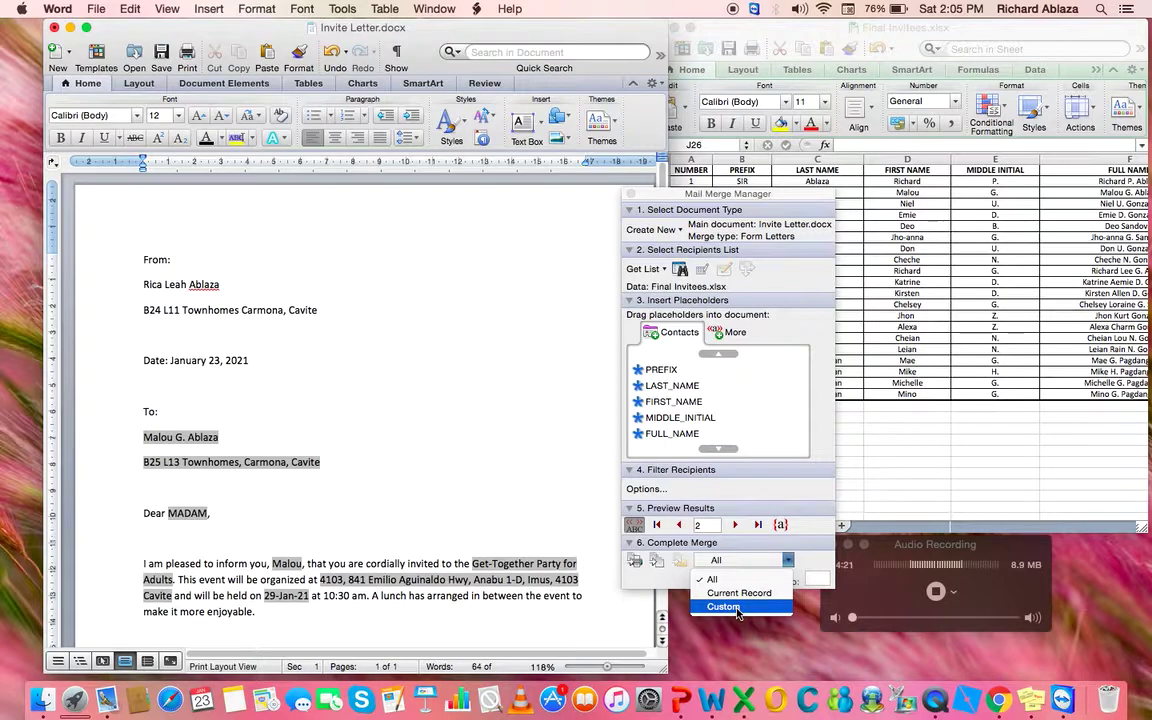
pyautogui.click(737, 607)
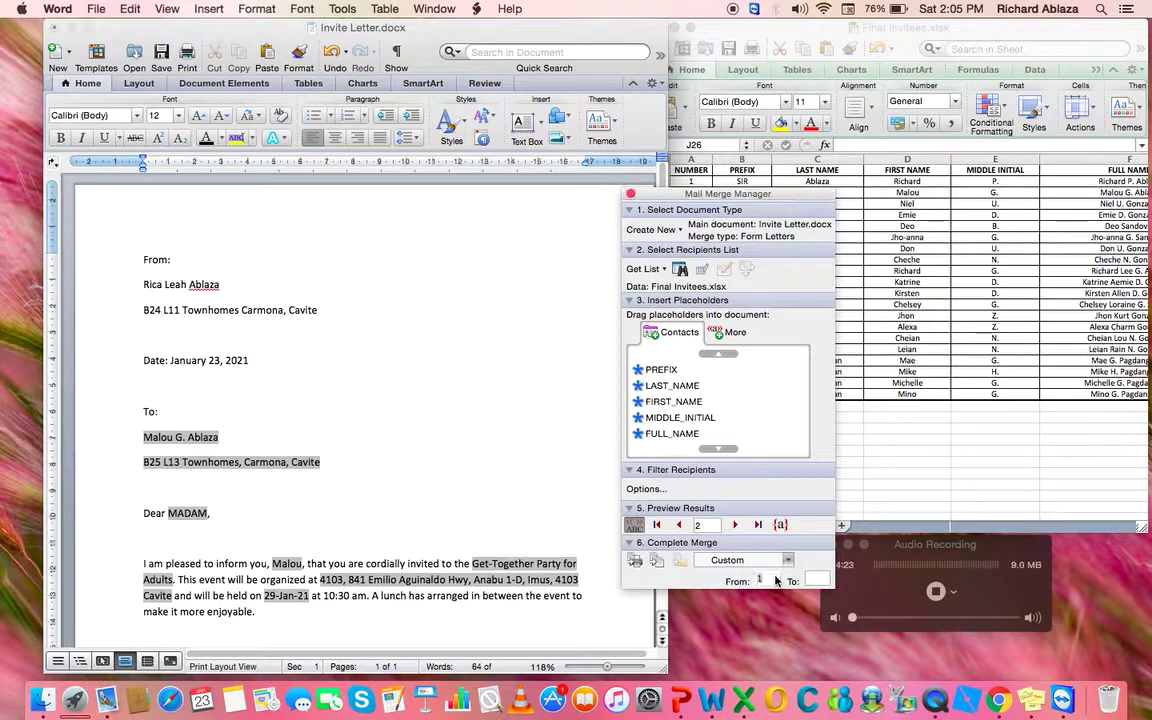
pyautogui.click(695, 522)
pyautogui.click(860, 385)
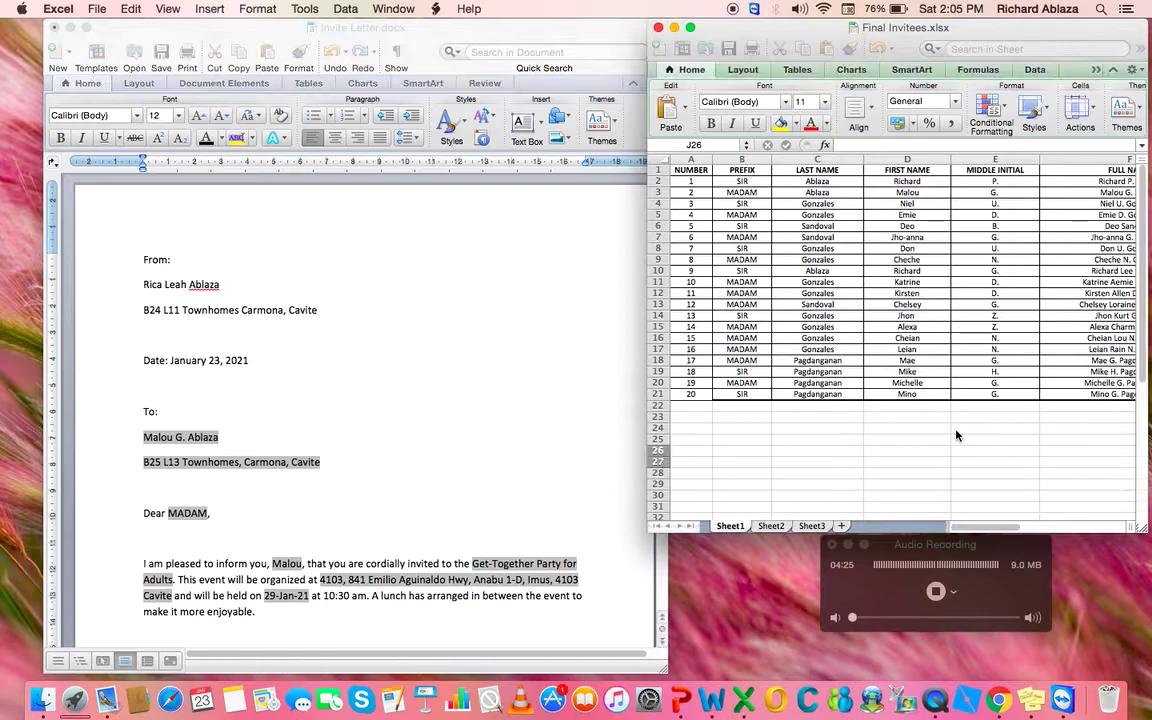
pyautogui.click(558, 374)
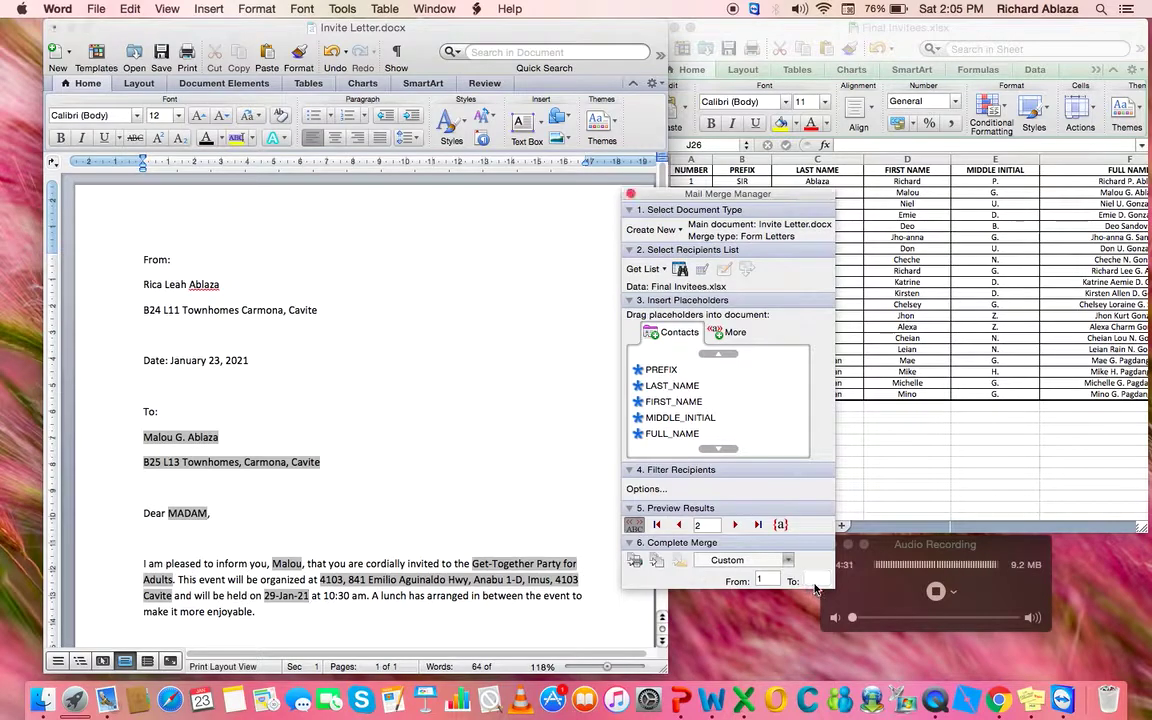
pyautogui.click(813, 581)
pyautogui.write('20')
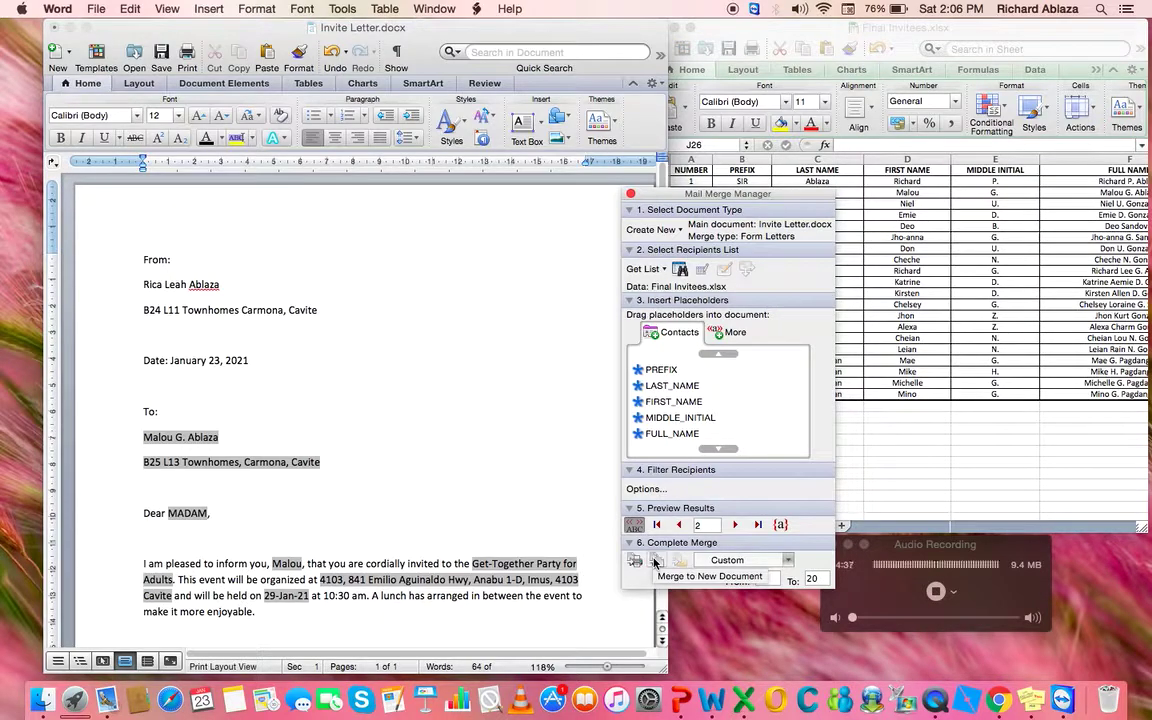
# Merge the selected records to a new document and look through the resulting letters
pyautogui.click(655, 563)
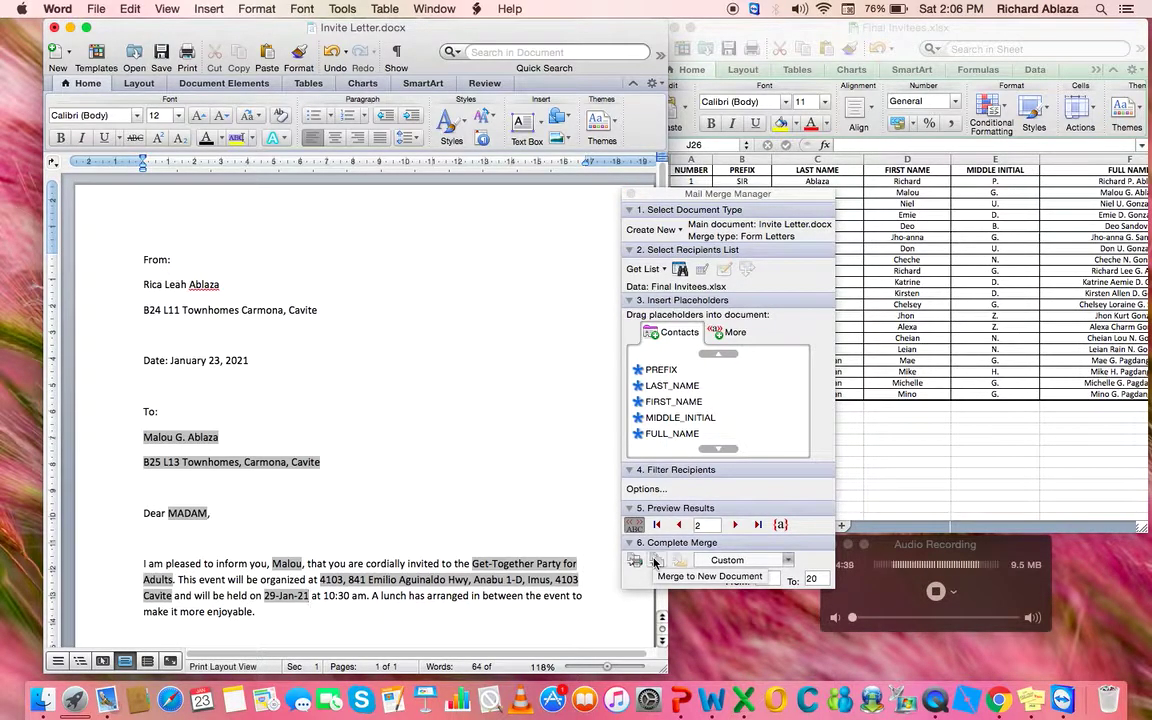
pyautogui.click(655, 563)
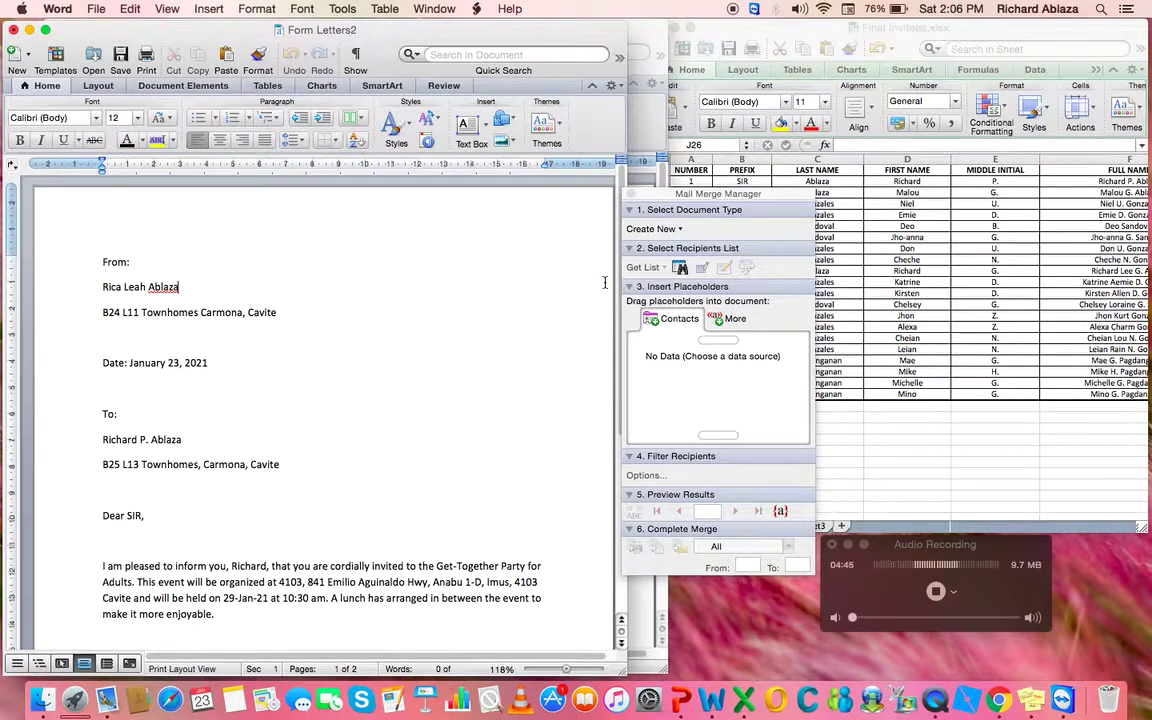
pyautogui.moveTo(620, 185); pyautogui.dragTo(601, 400)
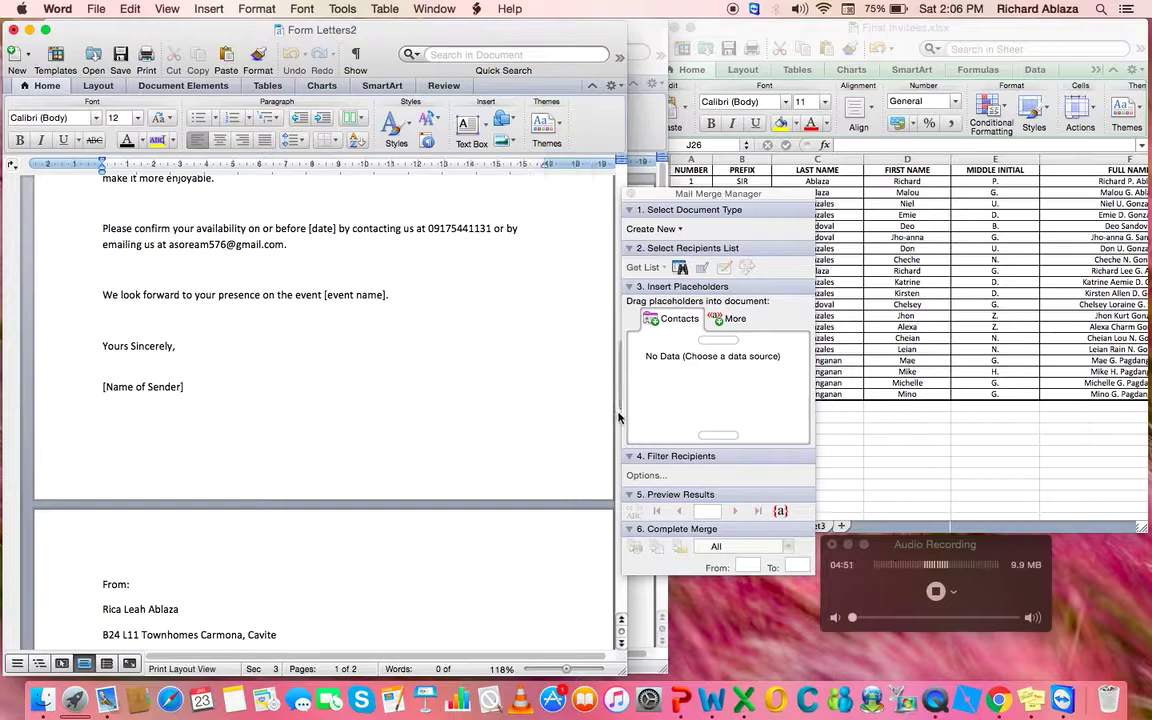
# Start saving the merged letters document with Save As
pyautogui.click(97, 10)
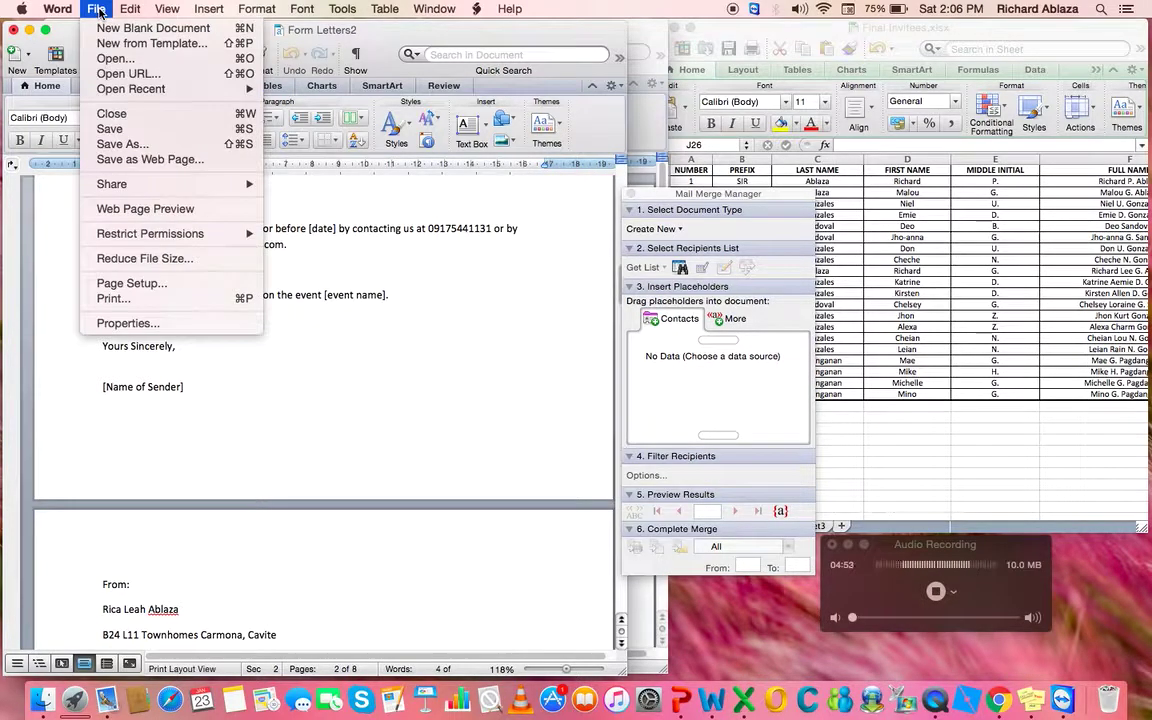
pyautogui.click(120, 144)
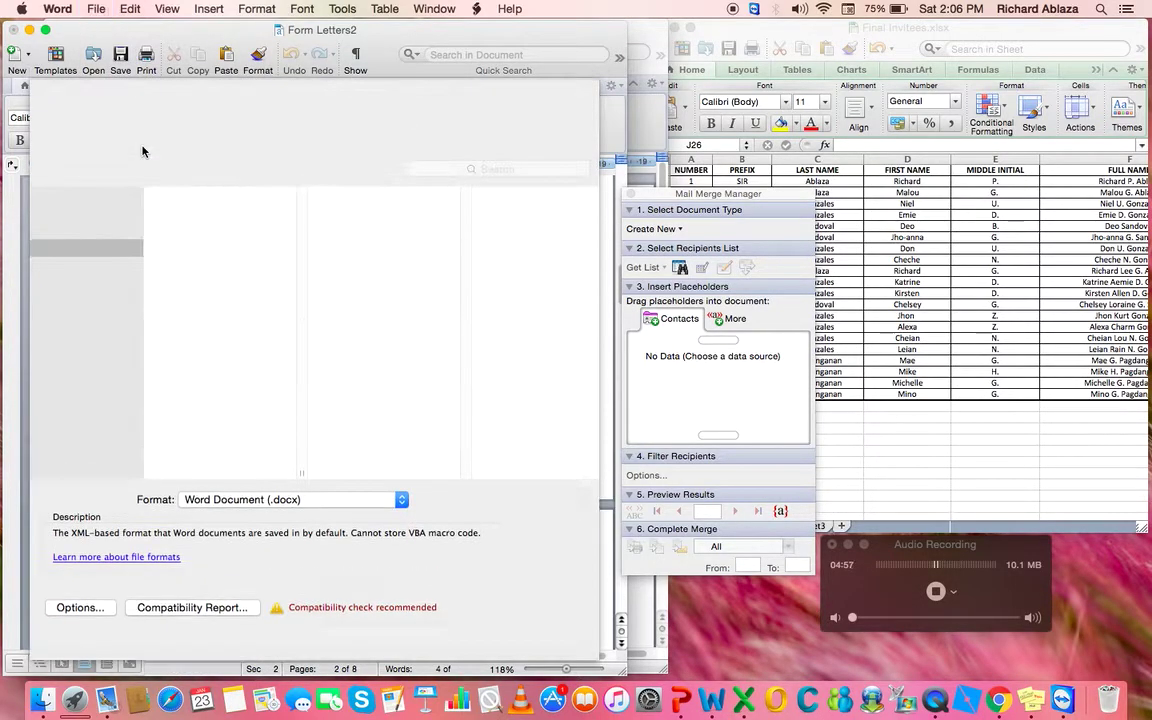